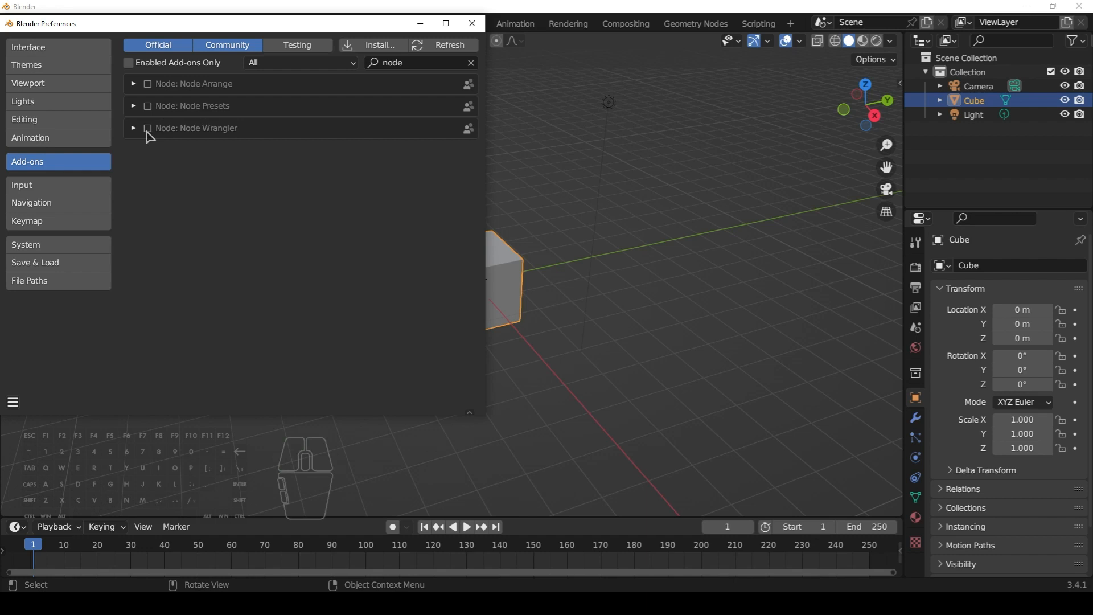
# Enable the Node Wrangler add-on, save the preferences and close the preferences window.
pyautogui.click(148, 129)
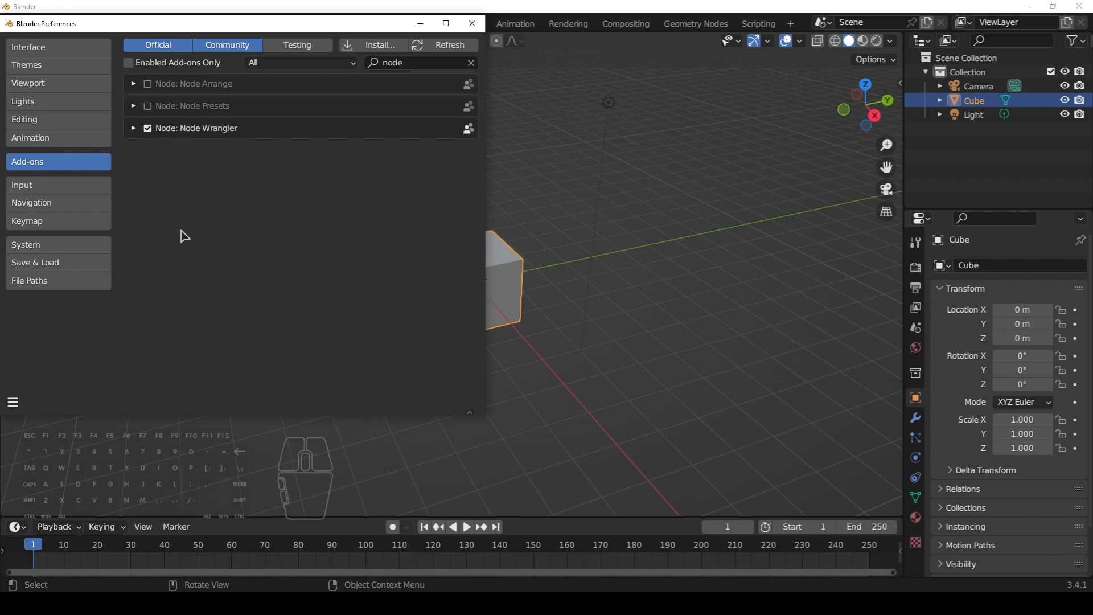
pyautogui.click(12, 402)
pyautogui.click(61, 366)
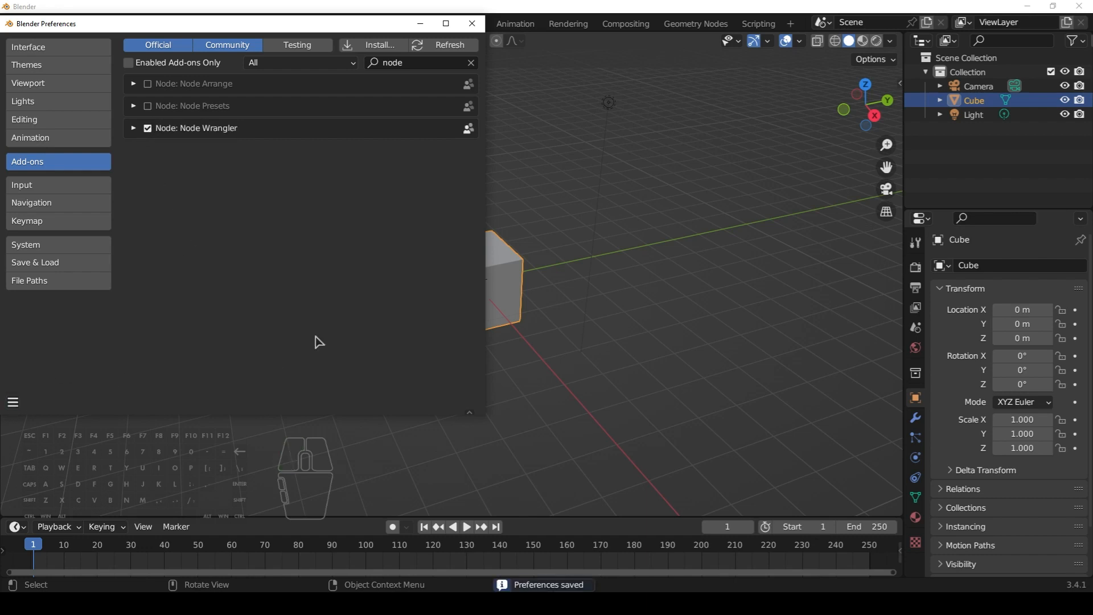
pyautogui.click(472, 24)
# Split the 3D viewport vertically, turn the new area into a Geometry Node Editor and widen it to about half the workspace.
pyautogui.moveTo(6, 36); pyautogui.dragTo(287, 75)
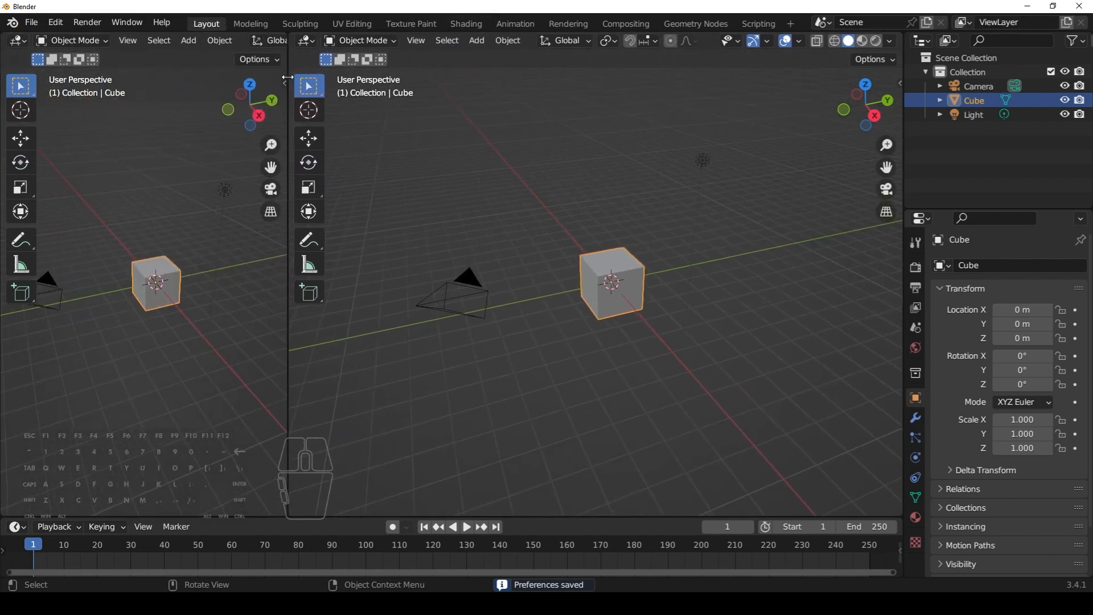
pyautogui.click(17, 41)
pyautogui.click(50, 155)
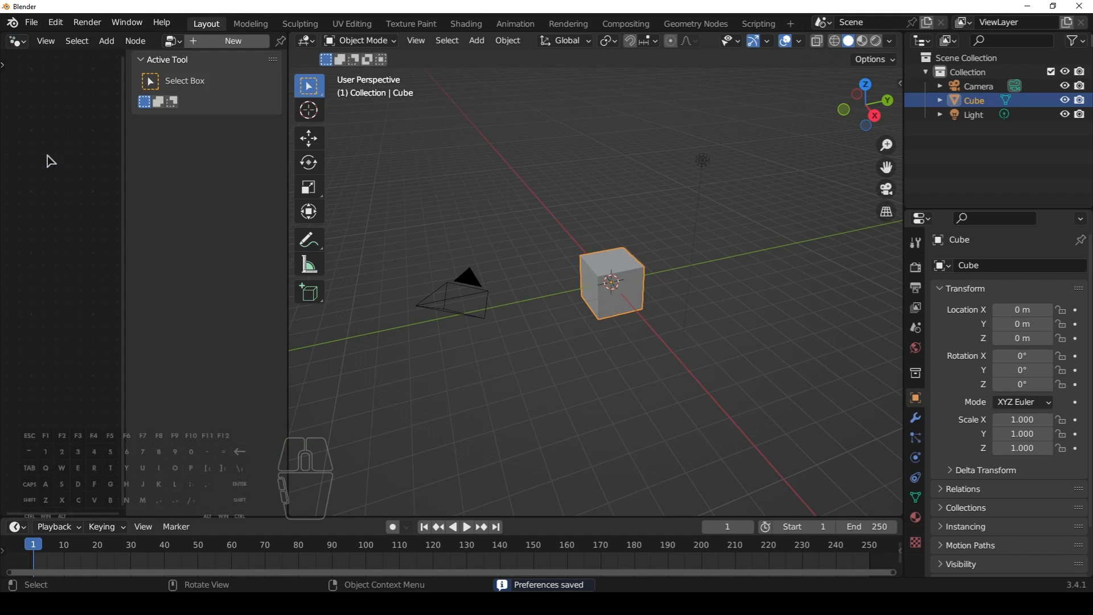
pyautogui.scroll(5, 625, 311)
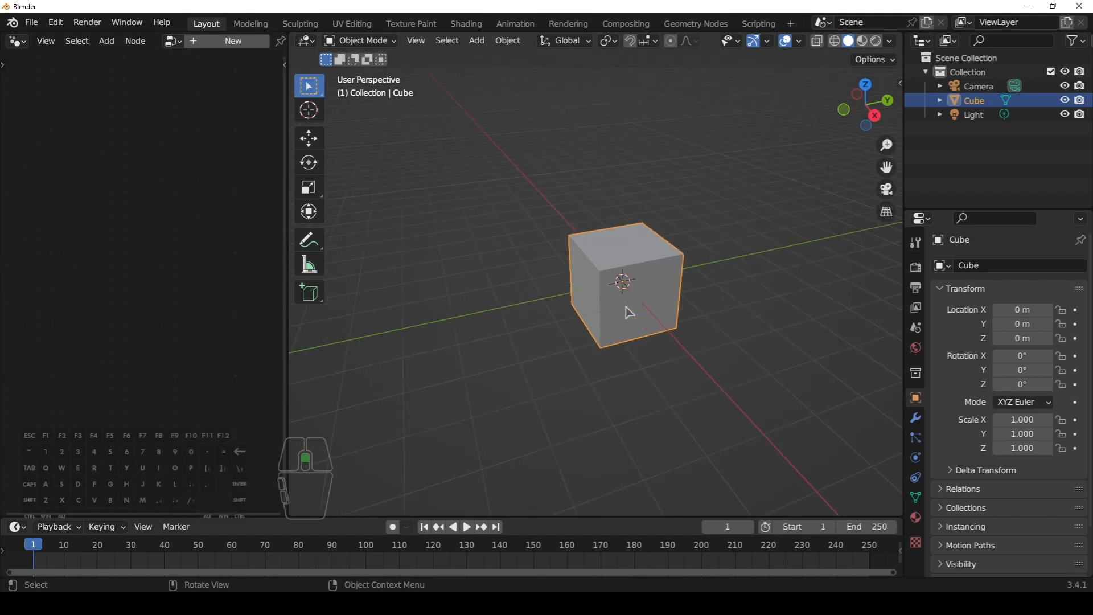
pyautogui.scroll(-1, 638, 311)
pyautogui.moveTo(285, 305); pyautogui.dragTo(531, 305)
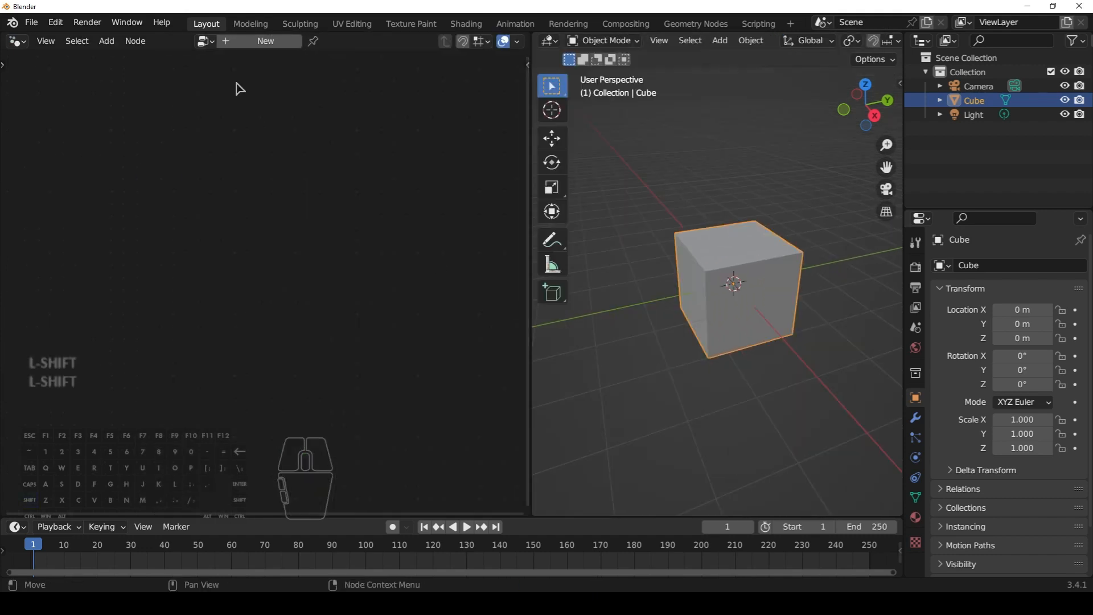
# Create a new geometry node tree on the cube and cut the link between Group Input and Group Output.
pyautogui.click(246, 42)
pyautogui.scroll(4, 241, 381)
pyautogui.scroll(8, 258, 320)
pyautogui.moveTo(218, 387); pyautogui.dragTo(316, 298, button='middle')
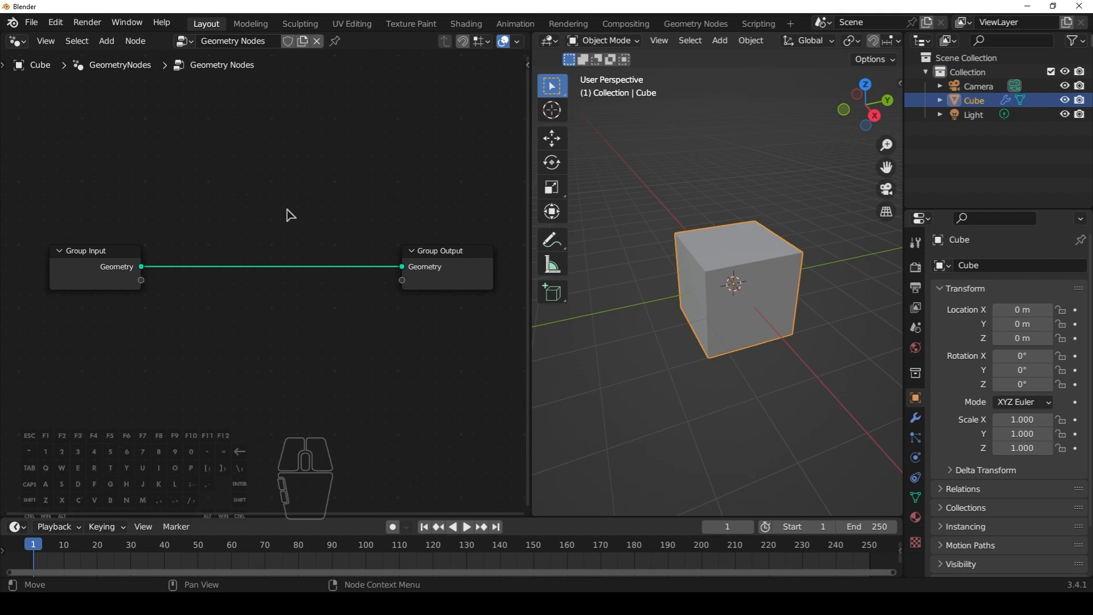
pyautogui.keyDown('ctrl'); pyautogui.moveTo(290, 222); pyautogui.dragTo(276, 305, button='right'); pyautogui.keyUp('ctrl')
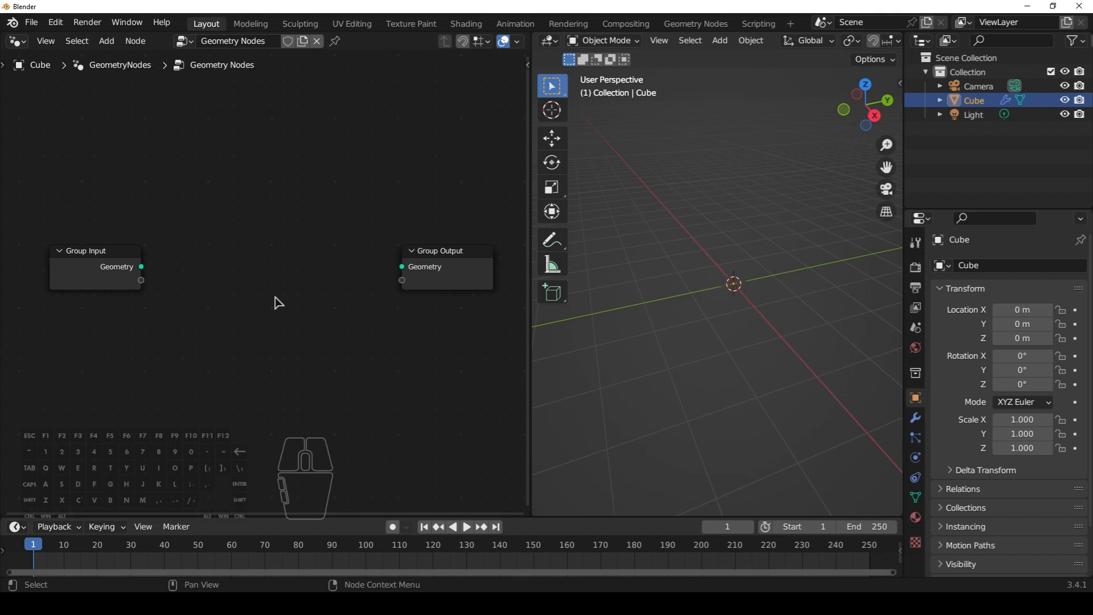
pyautogui.moveTo(228, 268); pyautogui.dragTo(229, 269, button='middle')
# Add a Grid node between the group nodes and connect its Mesh output to the Group Output's Geometry.
pyautogui.hotkey('shift', 'a')
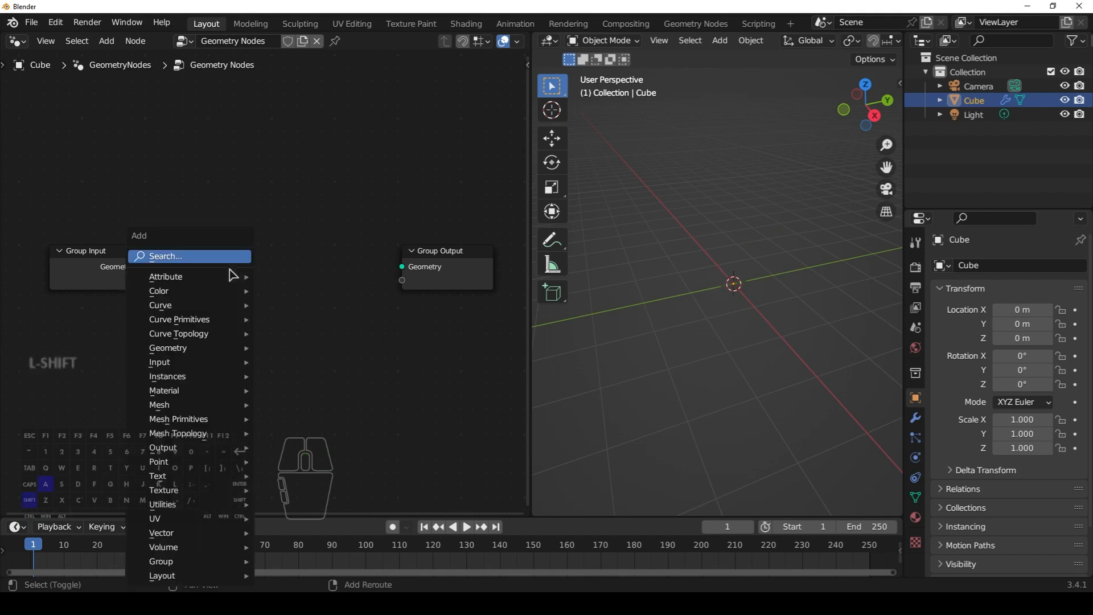
pyautogui.click(197, 258)
pyautogui.write('grid')
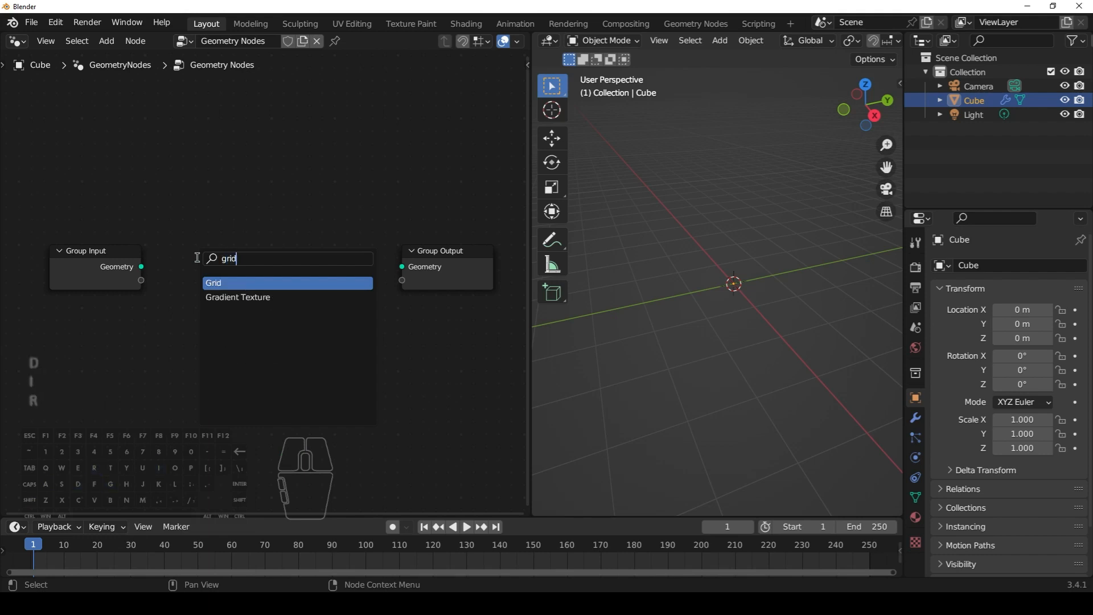
pyautogui.press('Return')
pyautogui.click(197, 258)
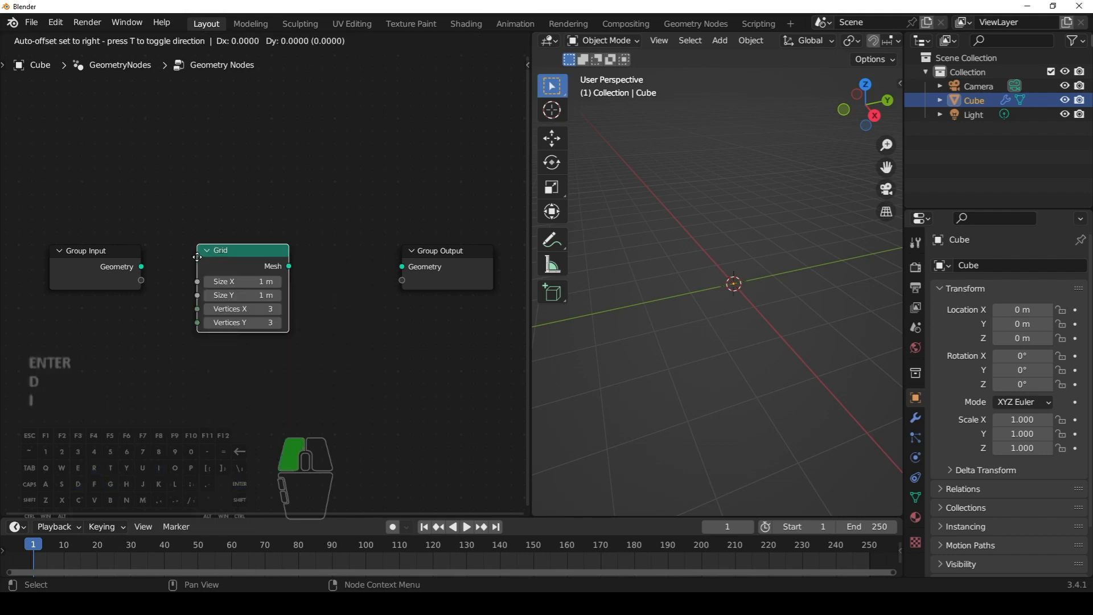
pyautogui.moveTo(289, 266); pyautogui.dragTo(404, 267)
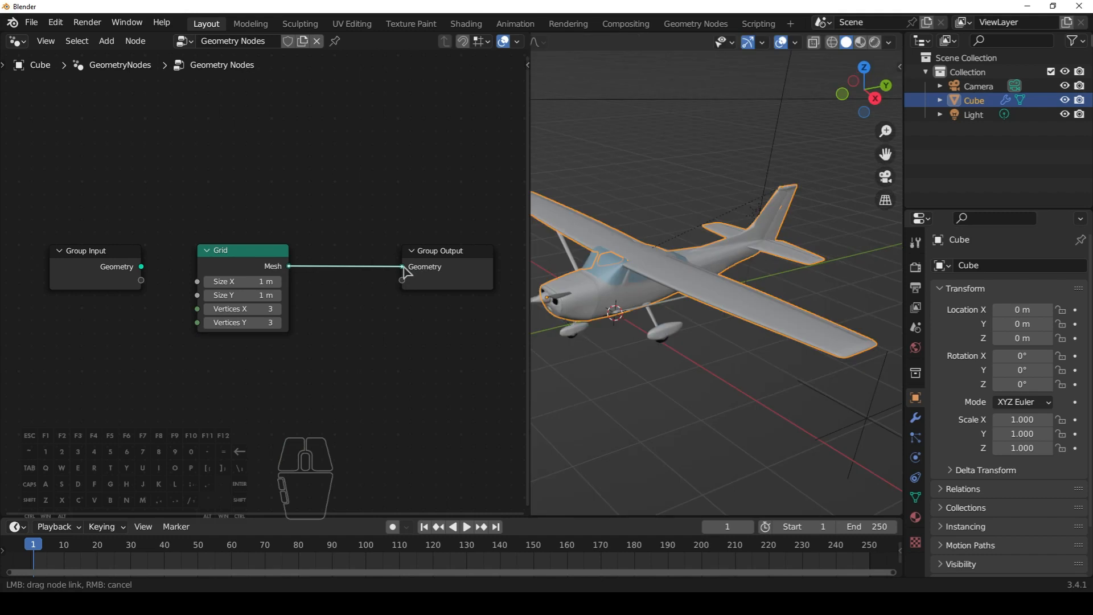
pyautogui.moveTo(403, 273); pyautogui.dragTo(403, 268)
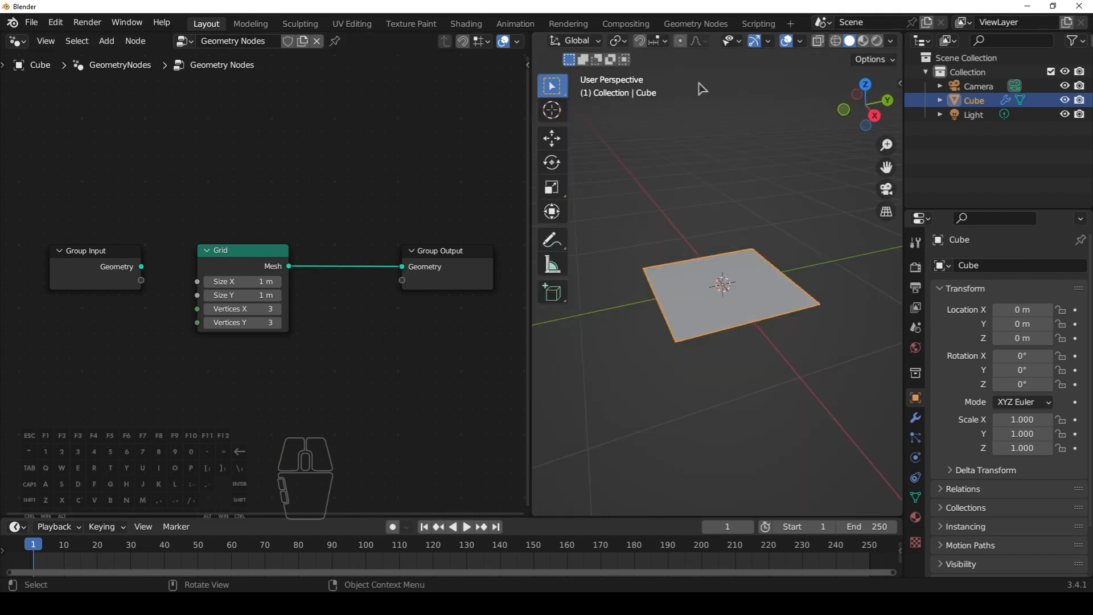
# Switch the viewport to wireframe shading and set the Grid node's Vertices X and Vertices Y to 4.
pyautogui.click(839, 45)
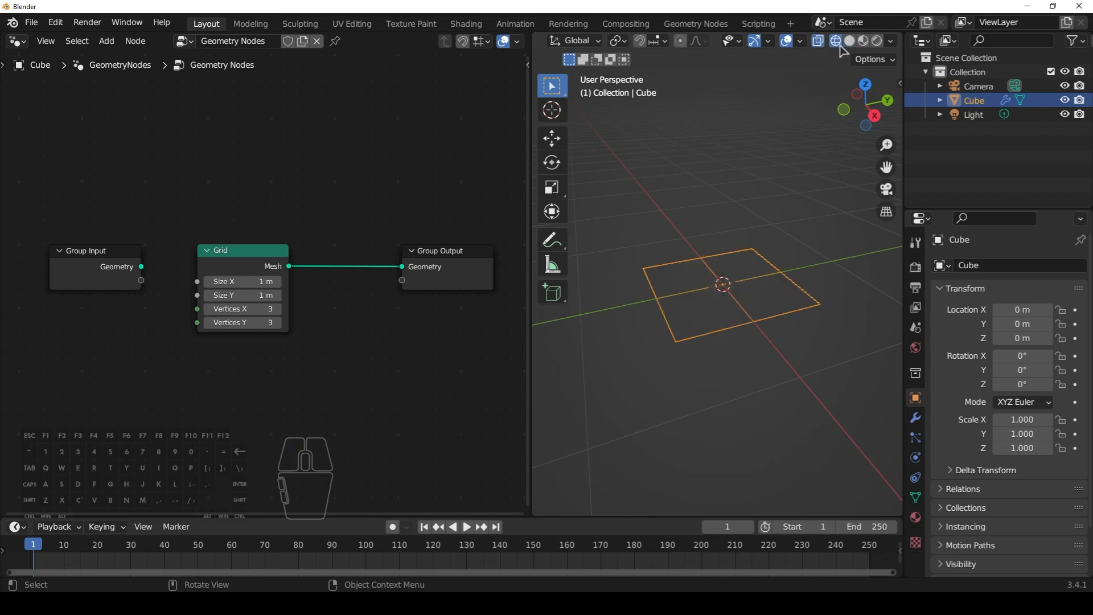
pyautogui.moveTo(749, 265); pyautogui.dragTo(754, 305, button='middle')
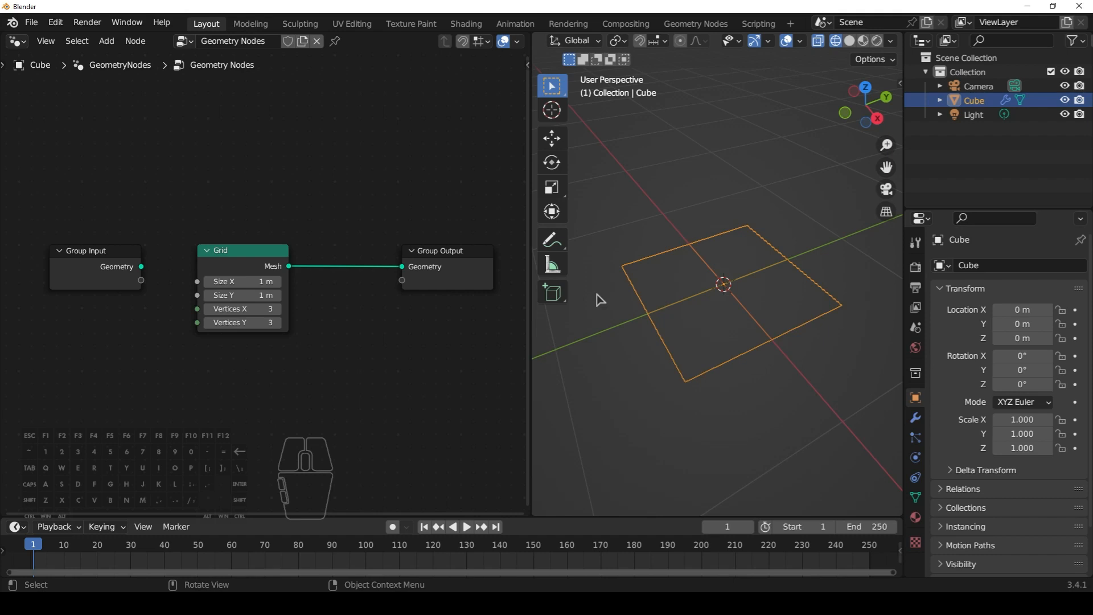
pyautogui.click(278, 308)
pyautogui.click(279, 322)
# Show the cube's modifier properties and expose the Grid's Vertices X and Vertices Y through the Group Input node.
pyautogui.click(914, 419)
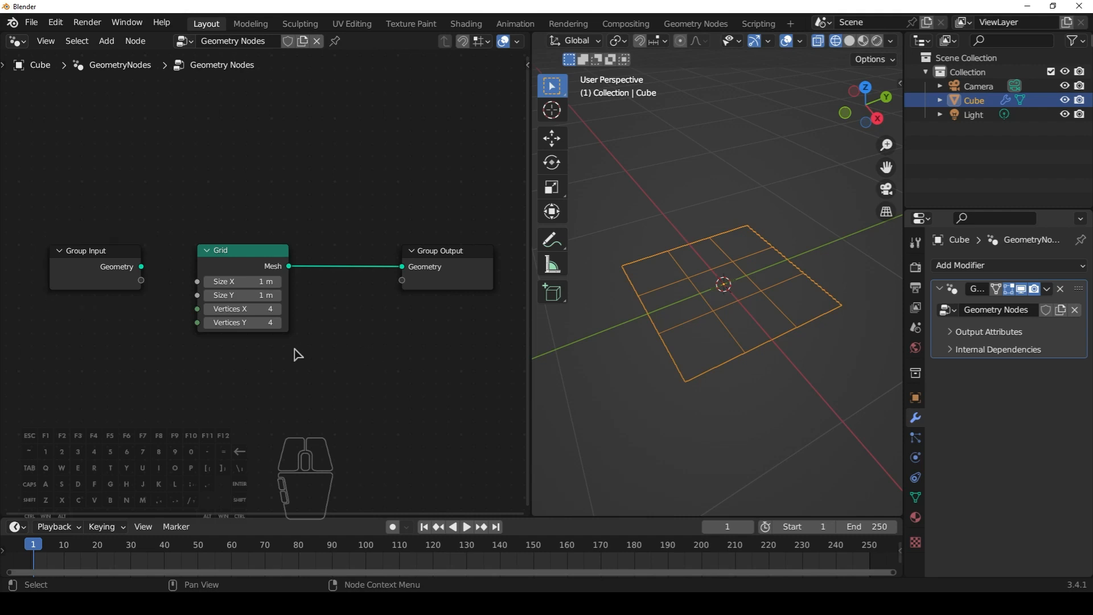
pyautogui.moveTo(293, 347); pyautogui.dragTo(298, 348, button='middle')
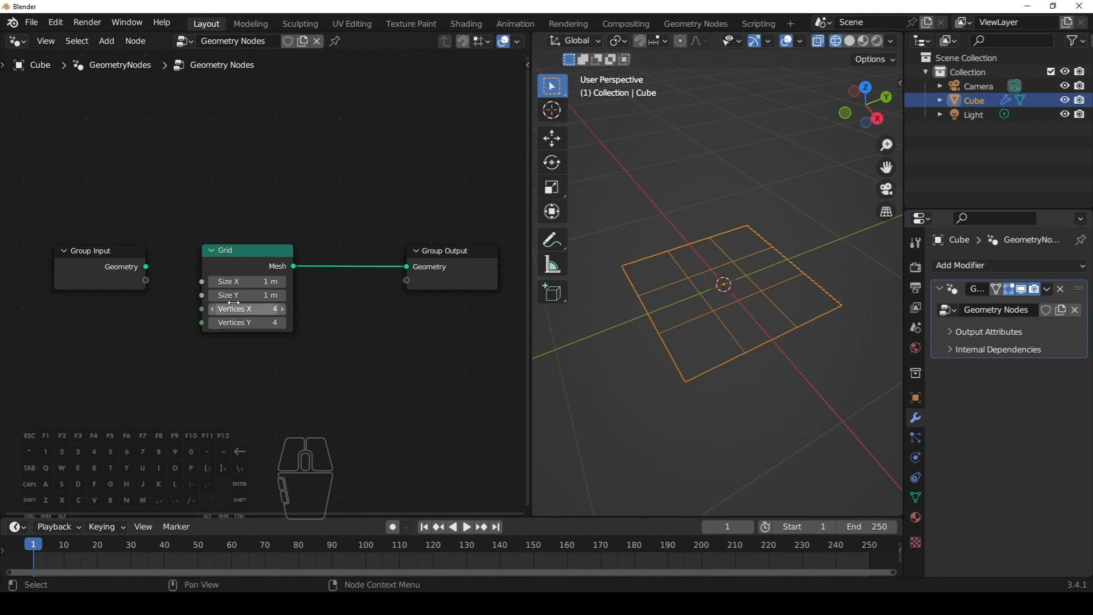
pyautogui.moveTo(145, 280); pyautogui.dragTo(202, 323)
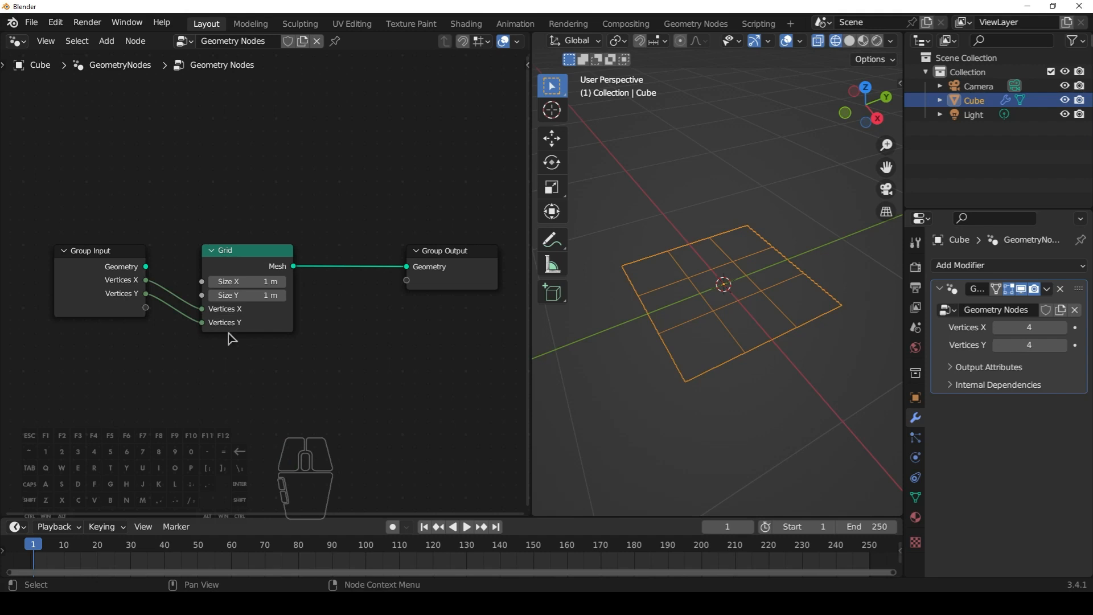
# Open the node group's inputs and outputs settings in the node editor.
pyautogui.press('n')
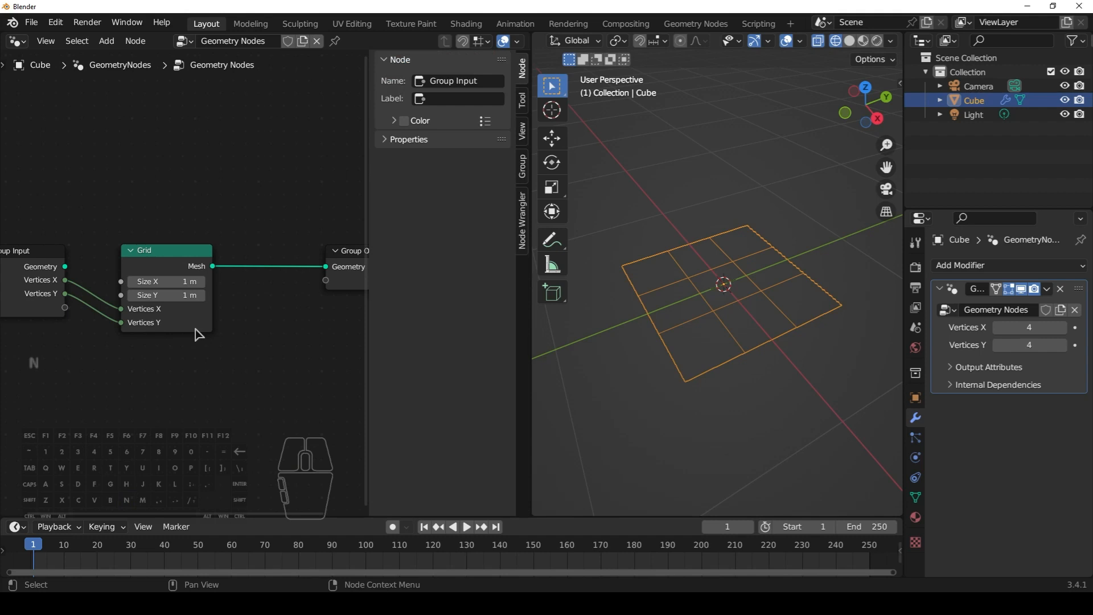
pyautogui.click(523, 172)
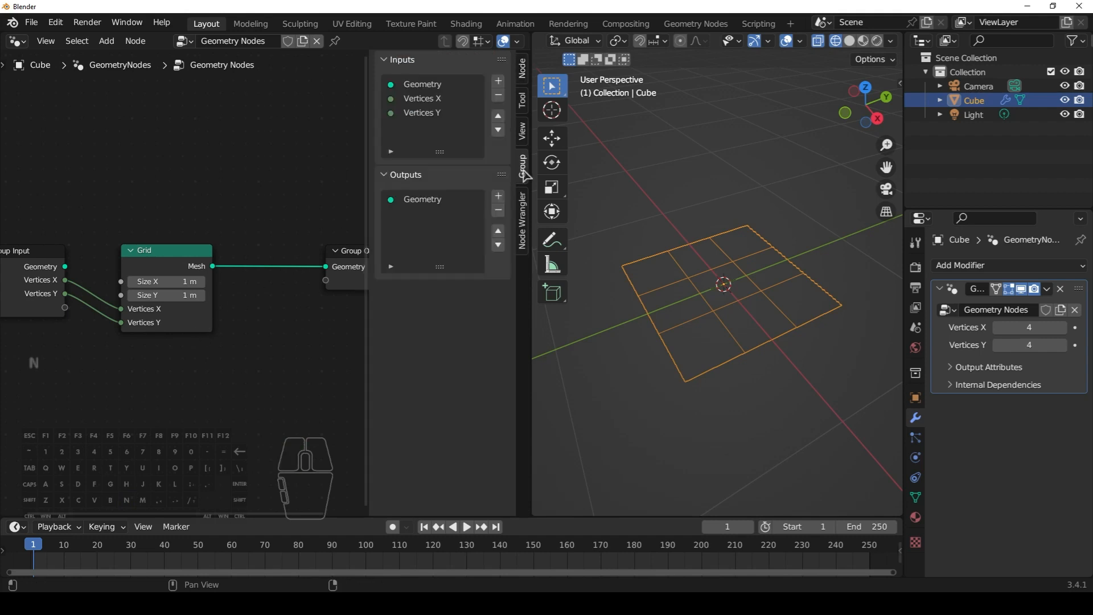
# Rename the Vertices X and Vertices Y group inputs to placeholder first names.
pyautogui.click(435, 98)
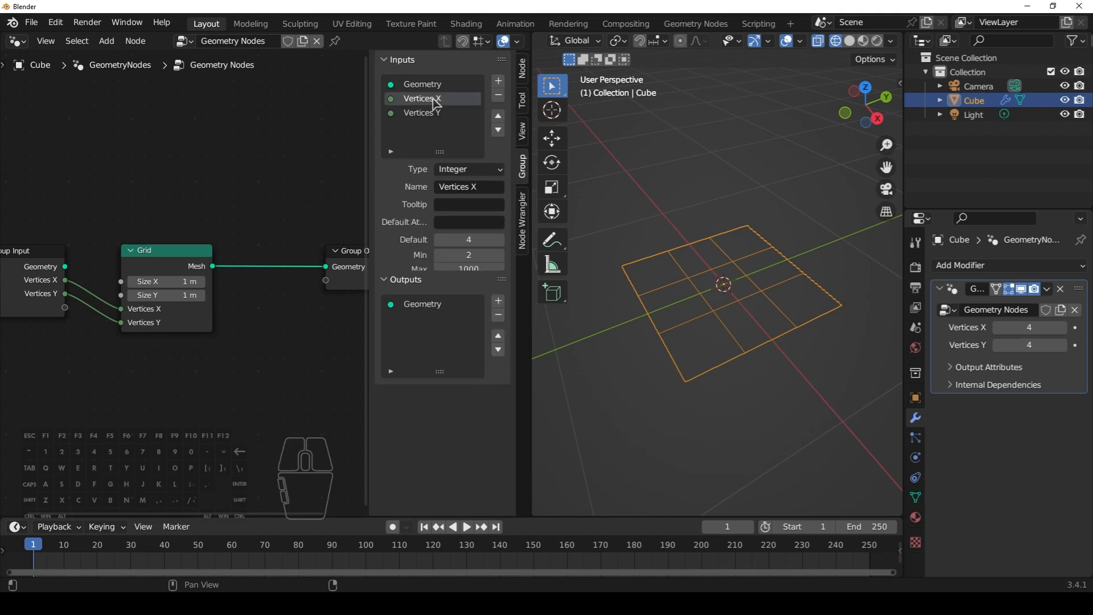
pyautogui.click(459, 186)
pyautogui.write('Steve')
pyautogui.click(427, 192)
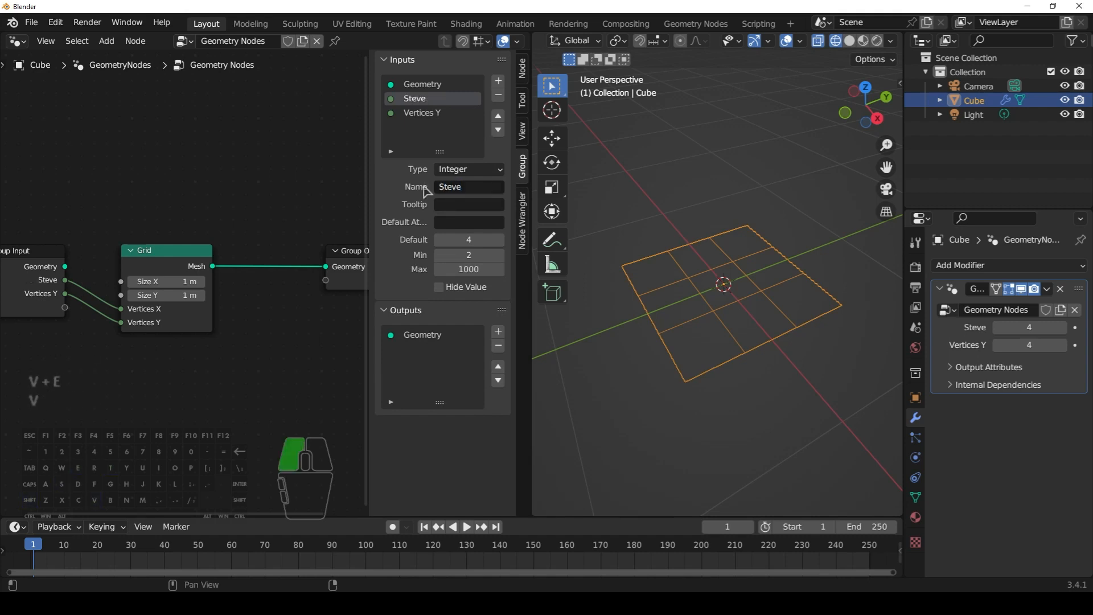
pyautogui.click(421, 112)
pyautogui.click(462, 187)
pyautogui.write('Bob')
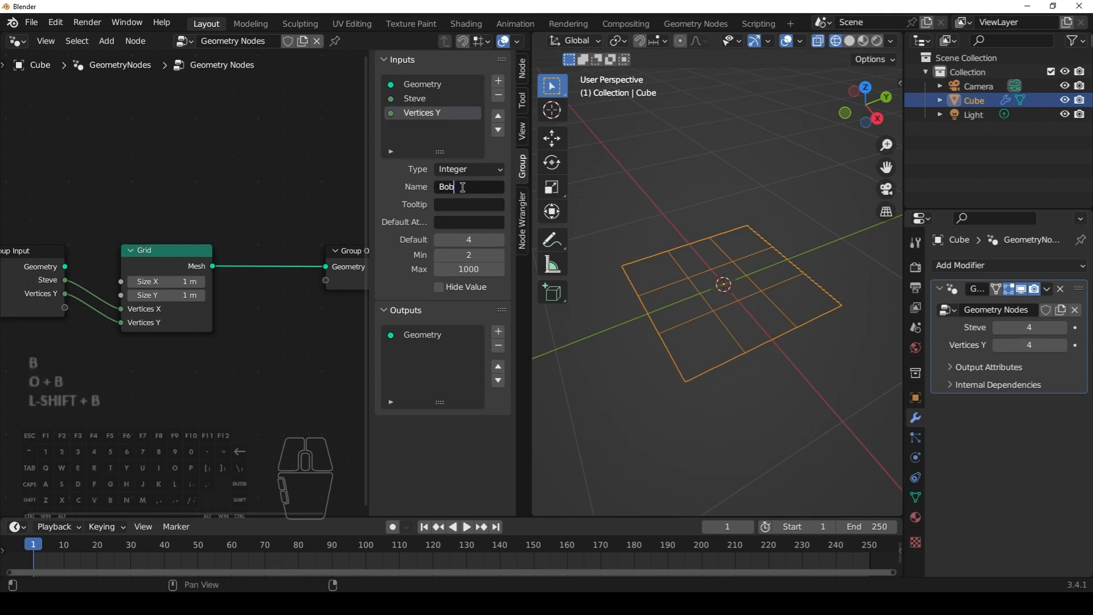
pyautogui.click(426, 204)
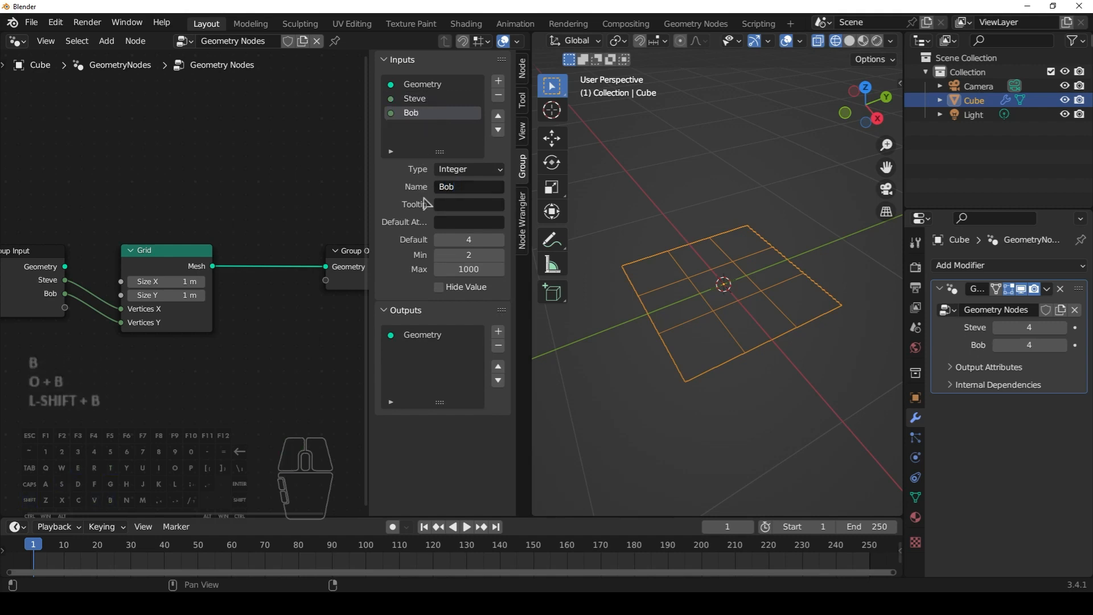
# Rename the two integer group inputs to X Count and Y Count, in that order.
pyautogui.click(421, 99)
pyautogui.click(458, 188)
pyautogui.write('X Count')
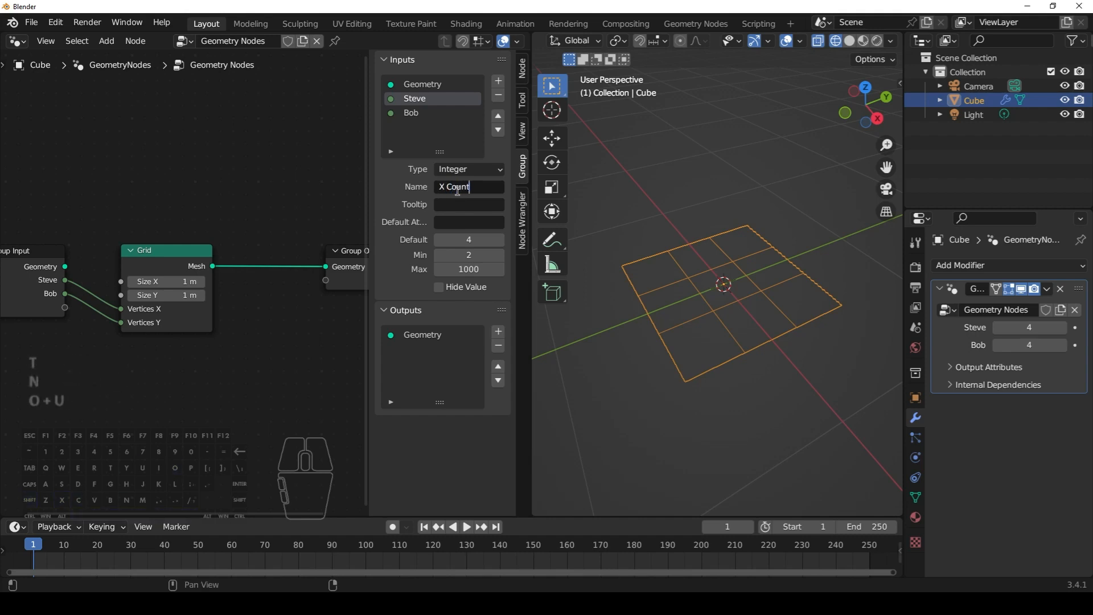
pyautogui.press('Return')
pyautogui.click(411, 112)
pyautogui.click(457, 188)
pyautogui.write('Y Count')
pyautogui.press('Return')
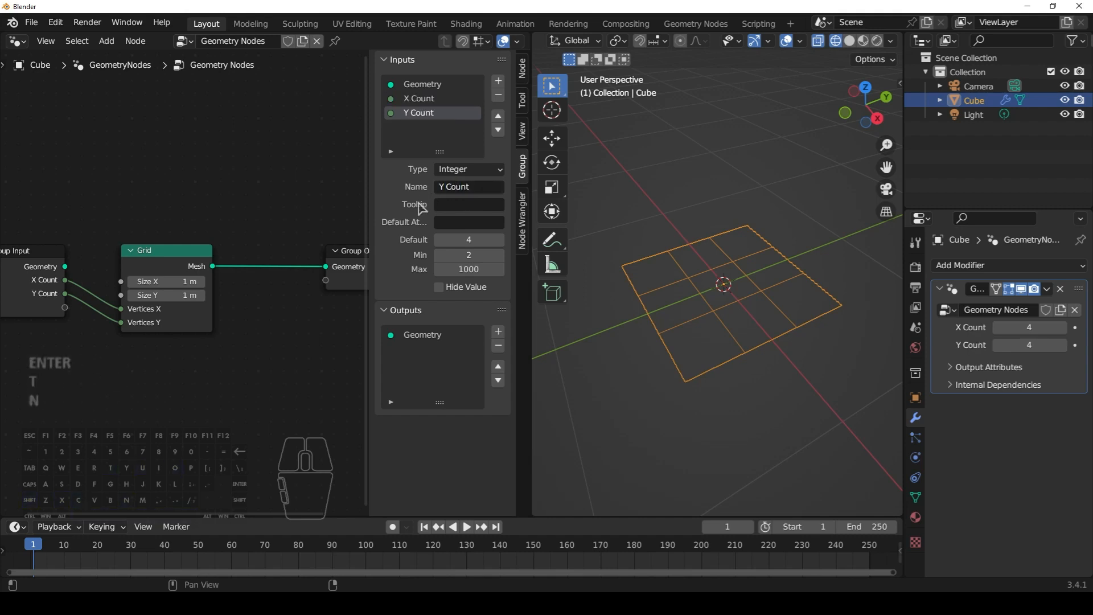
# Set both X Count and Y Count to 6 in the Geometry Nodes modifier.
pyautogui.scroll(2, 710, 338)
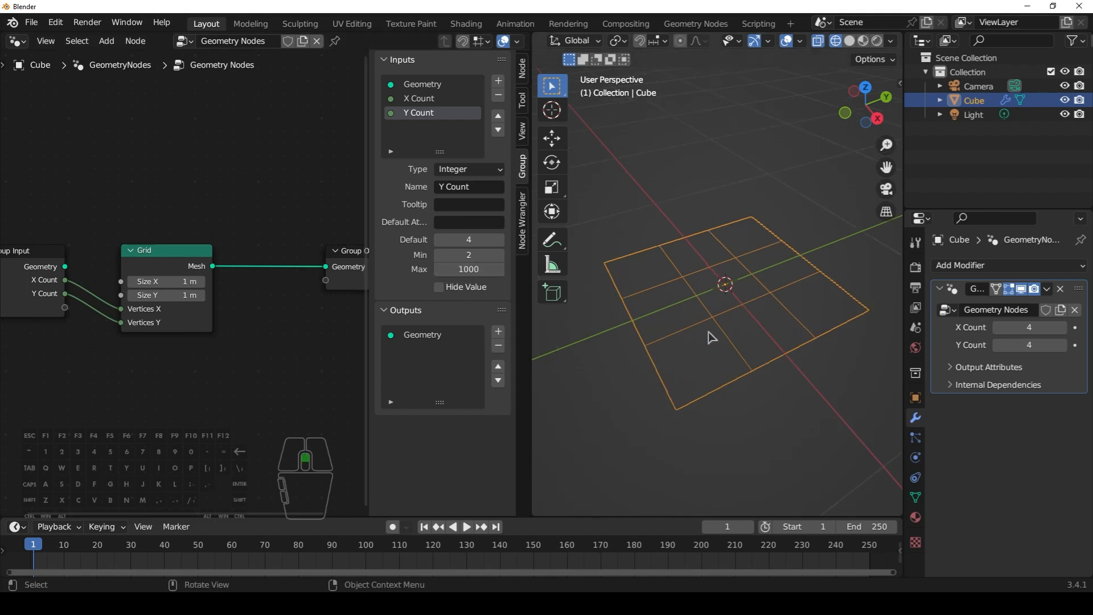
pyautogui.click(1062, 327)
pyautogui.click(1063, 345)
pyautogui.click(1063, 328)
pyautogui.click(1063, 345)
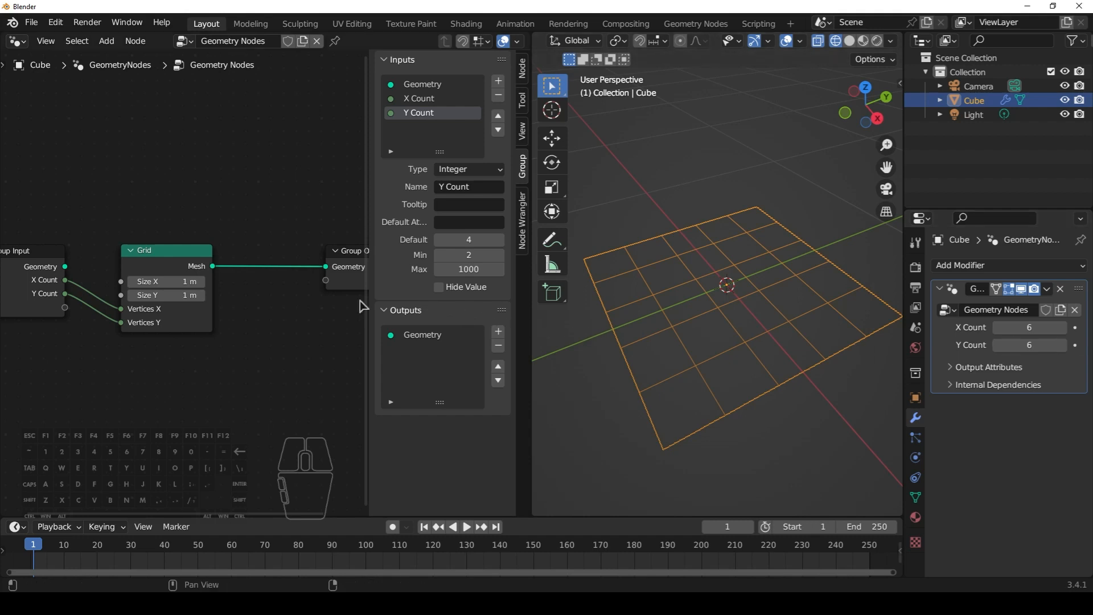
# Hide the node editor's sidebar, add a Math node above the Grid node and set its operation to Subtract.
pyautogui.press('n')
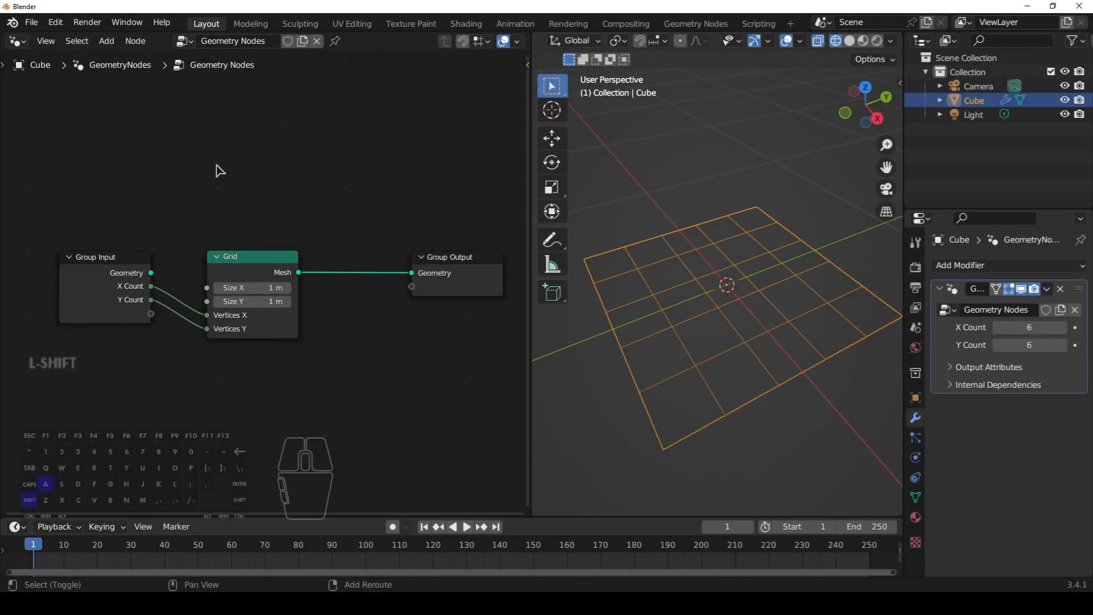
pyautogui.hotkey('shift', 'a')
pyautogui.click(219, 166)
pyautogui.write('math')
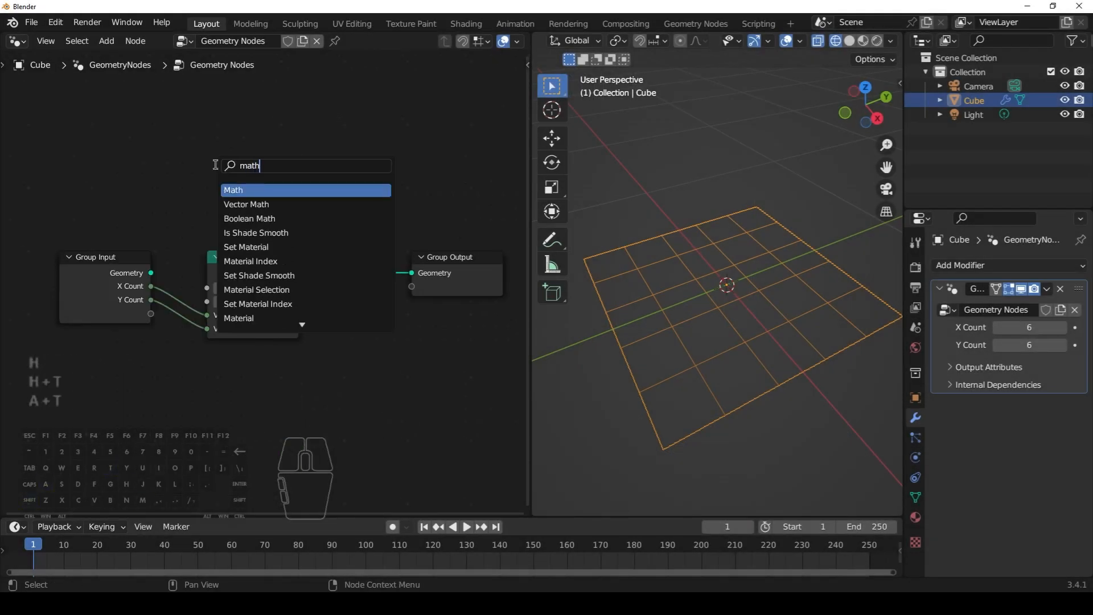
pyautogui.press('Return')
pyautogui.click(216, 167)
pyautogui.click(173, 159)
pyautogui.click(185, 205)
# Move the Group Input node farther from the Grid node and add reroute points on the X Count and Y Count links.
pyautogui.moveTo(240, 218); pyautogui.dragTo(269, 222, button='middle')
pyautogui.moveTo(141, 265); pyautogui.dragTo(11, 246)
pyautogui.moveTo(105, 292); pyautogui.dragTo(178, 293, button='middle')
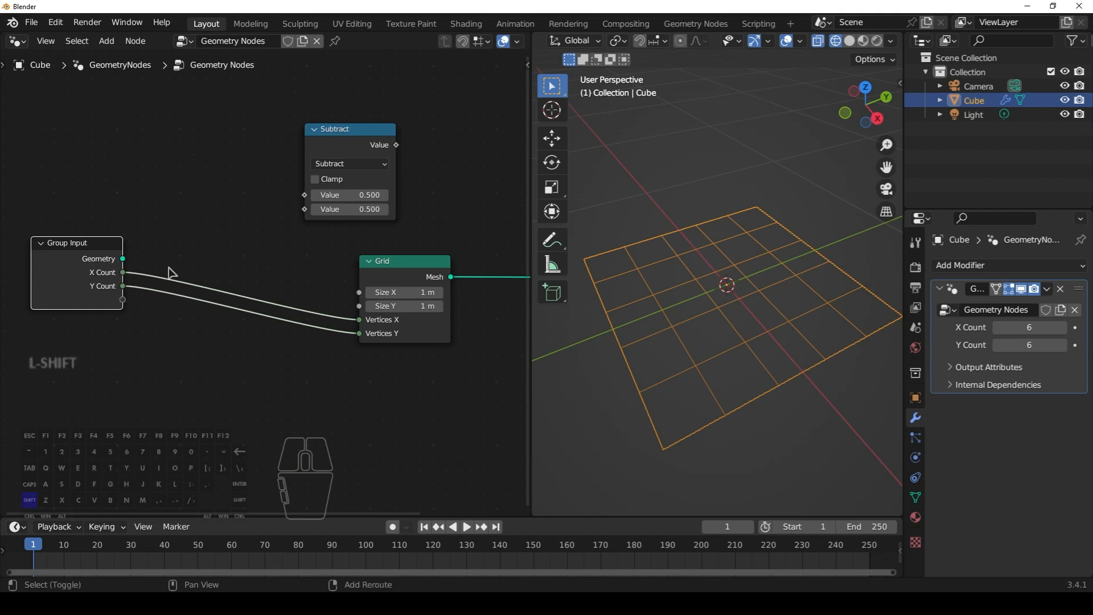
pyautogui.keyDown('shift'); pyautogui.moveTo(166, 259); pyautogui.dragTo(171, 329, button='right'); pyautogui.keyUp('shift')
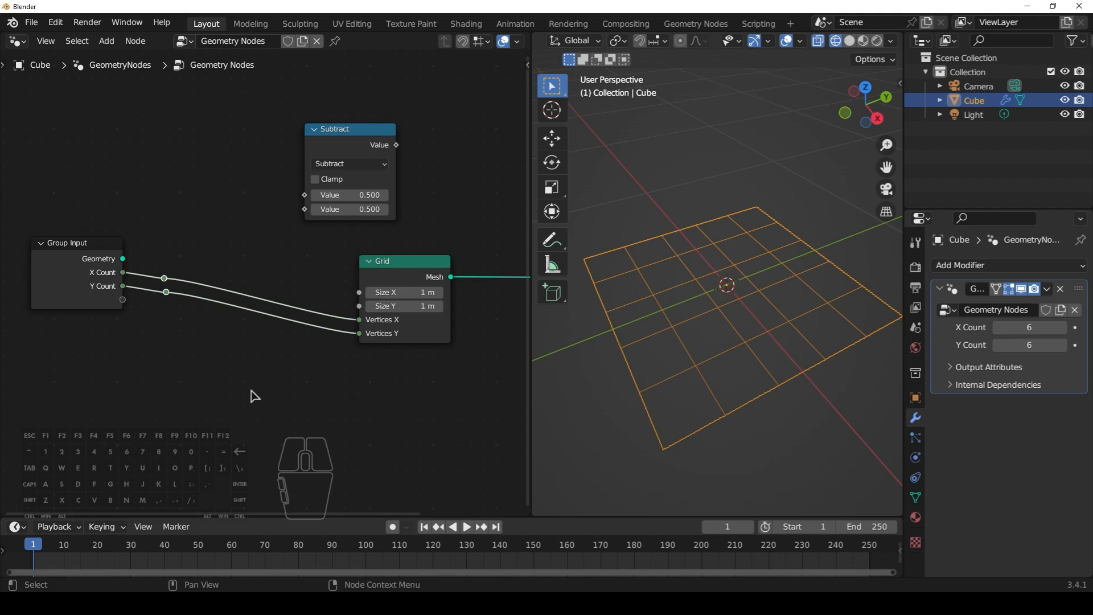
pyautogui.click(251, 383)
# Connect the X Count reroute to the Subtract node's first value, move the node nearer and set its second value to 1.
pyautogui.click(165, 279)
pyautogui.moveTo(165, 279); pyautogui.dragTo(304, 195)
pyautogui.moveTo(340, 151); pyautogui.dragTo(249, 182)
pyautogui.click(260, 239)
pyautogui.write('1')
pyautogui.press('Return')
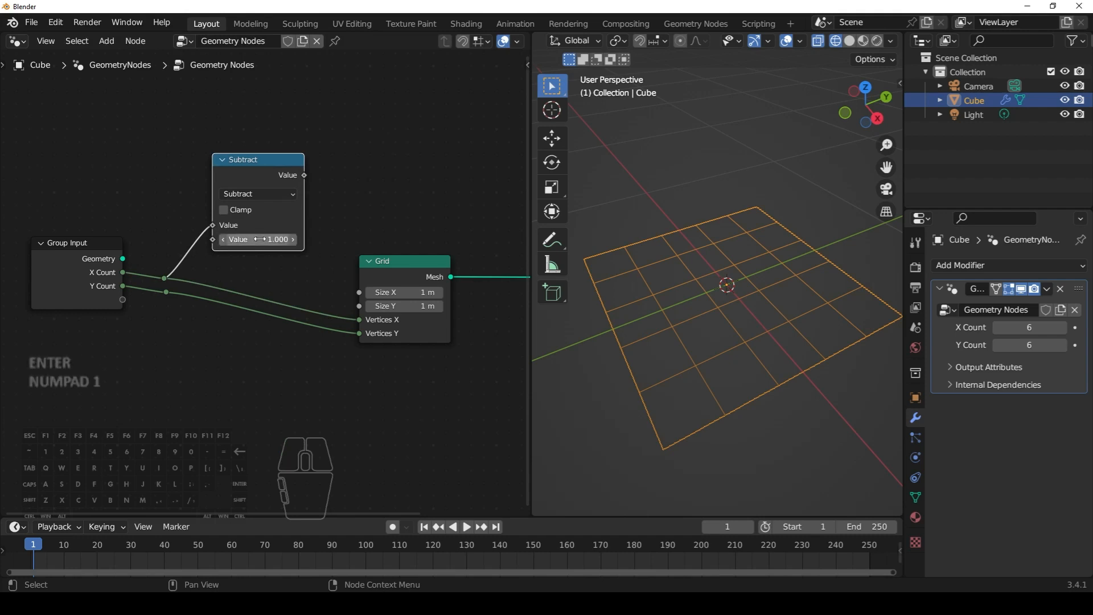
# Duplicate the Subtract node and arrange the original above the copy.
pyautogui.moveTo(271, 164); pyautogui.dragTo(274, 104)
pyautogui.hotkey('shift', 'd')
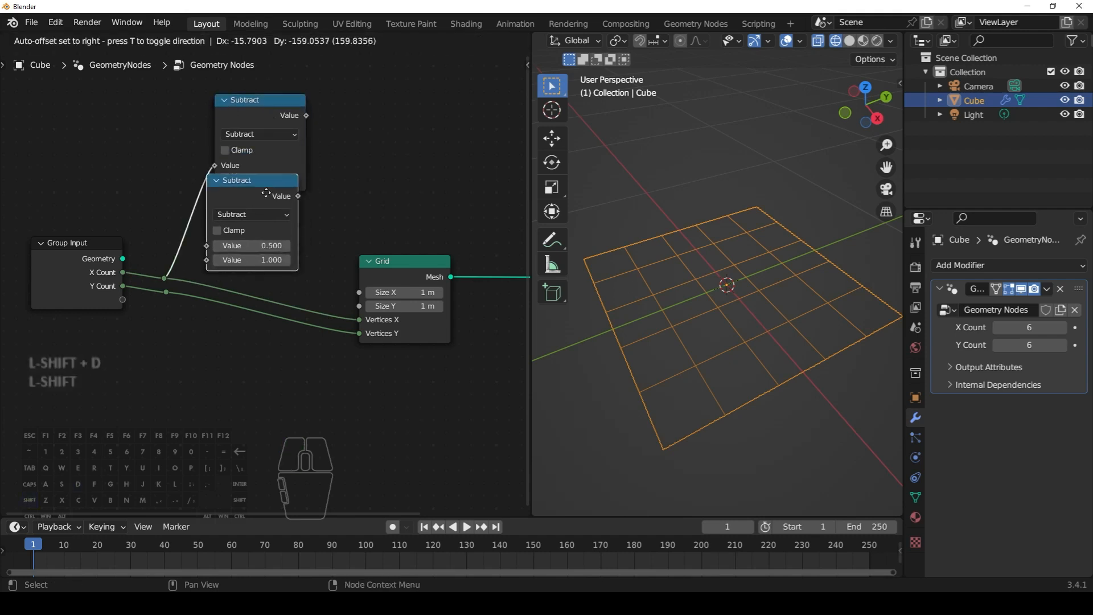
pyautogui.click(273, 201)
pyautogui.click(273, 167)
pyautogui.press('g')
pyautogui.click(271, 148)
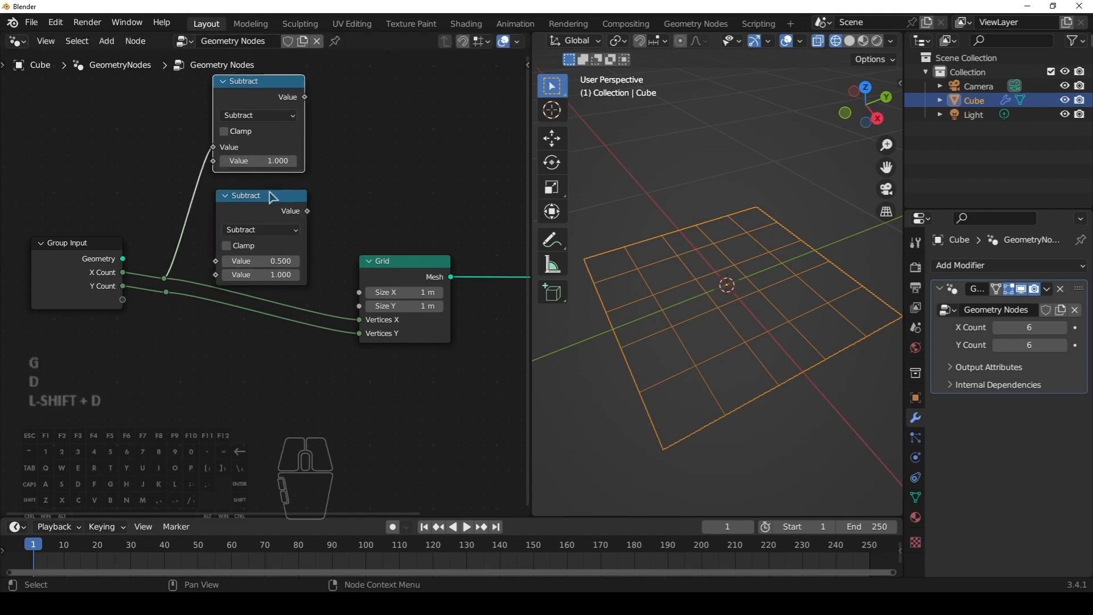
# Place the duplicated Subtract node just below the original and connect the Y Count reroute to its first value.
pyautogui.click(270, 194)
pyautogui.press('g')
pyautogui.click(267, 183)
pyautogui.moveTo(166, 292); pyautogui.dragTo(213, 251)
# Move the Grid node farther away and connect the upper Subtract output to Size X and the lower one to Size Y.
pyautogui.moveTo(427, 110); pyautogui.dragTo(342, 138, button='middle')
pyautogui.moveTo(332, 292); pyautogui.dragTo(406, 292)
pyautogui.moveTo(205, 126); pyautogui.dragTo(420, 325)
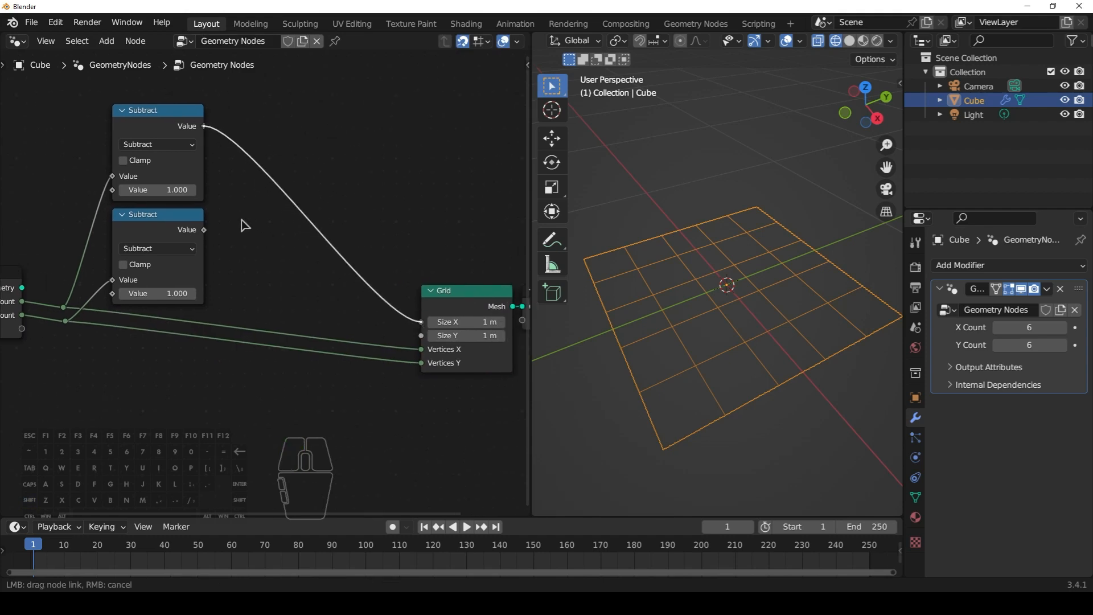
pyautogui.moveTo(204, 230); pyautogui.dragTo(421, 336)
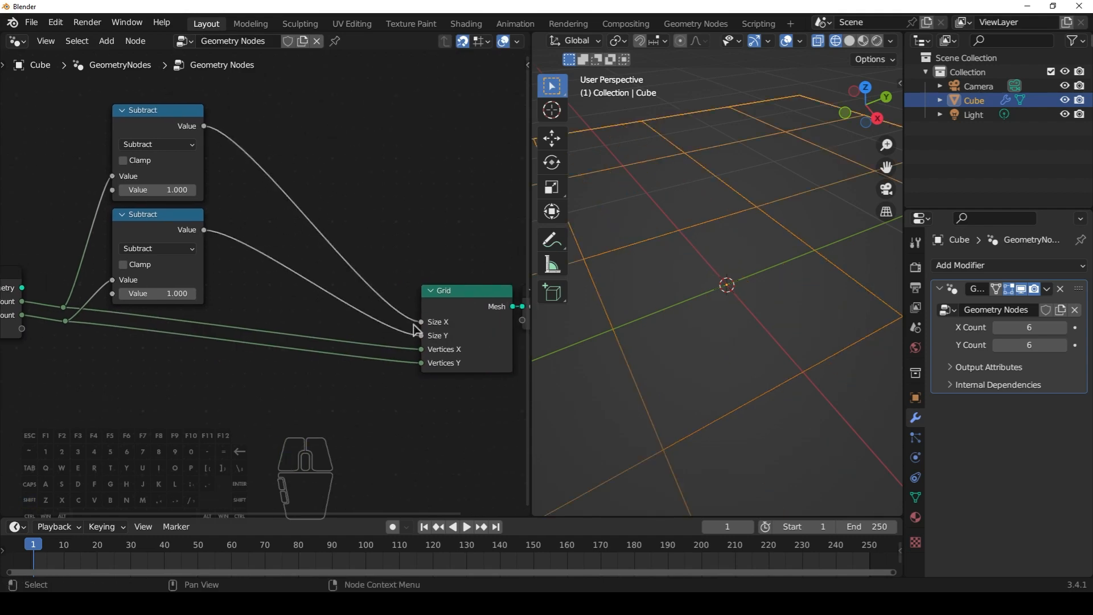
# Set the modifier's X Count and Y Count to 4.
pyautogui.scroll(-5, 818, 247)
pyautogui.click(997, 329)
pyautogui.click(998, 344)
pyautogui.click(999, 345)
pyautogui.click(998, 328)
# Duplicate the upper Subtract node onto its link to the Grid's Size X and align the two original Subtract nodes beside it.
pyautogui.moveTo(497, 319); pyautogui.dragTo(547, 302, button='middle')
pyautogui.click(214, 117)
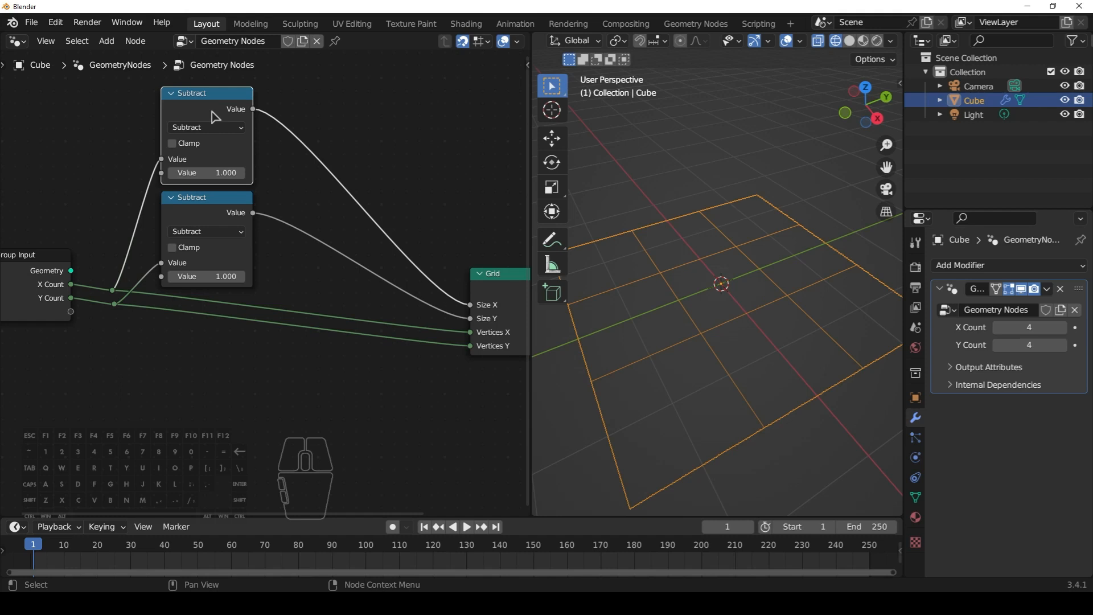
pyautogui.hotkey('shift', 'd')
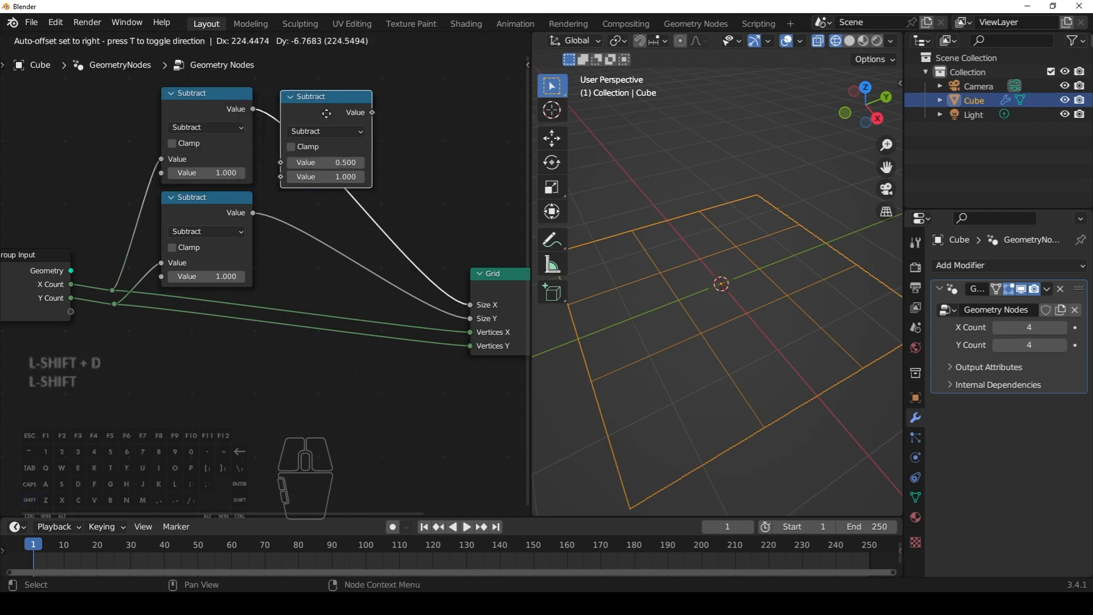
pyautogui.click(353, 113)
pyautogui.click(202, 108)
pyautogui.press('g')
pyautogui.click(206, 110)
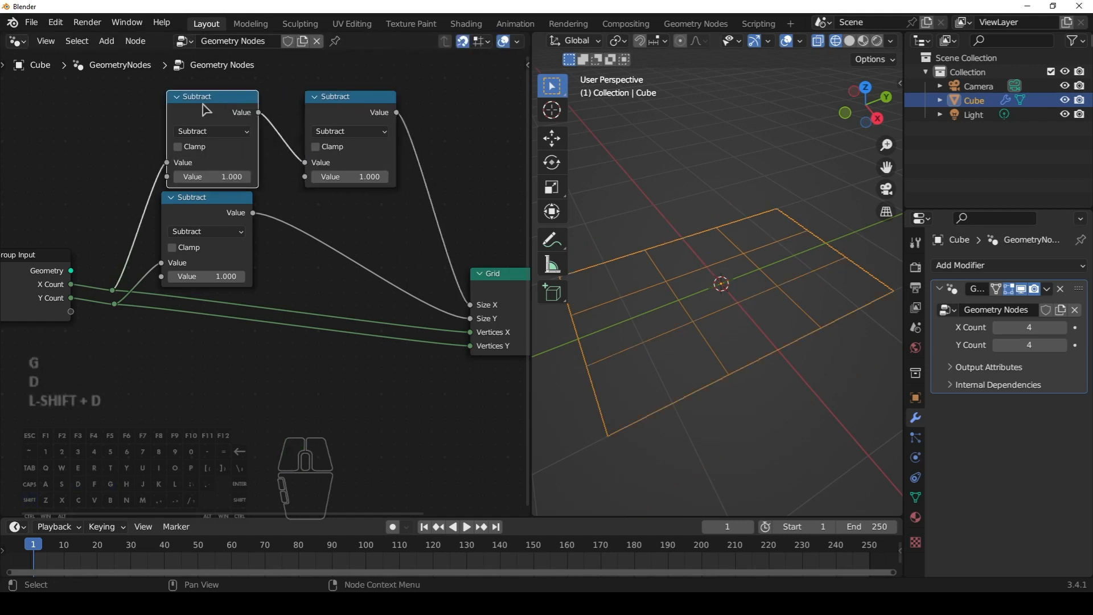
pyautogui.click(204, 199)
pyautogui.press('g')
pyautogui.click(209, 200)
# Change the inserted node's operation to Multiply and place a duplicate of it on the lower Subtract's link to Size Y.
pyautogui.click(361, 121)
pyautogui.click(354, 132)
pyautogui.click(336, 196)
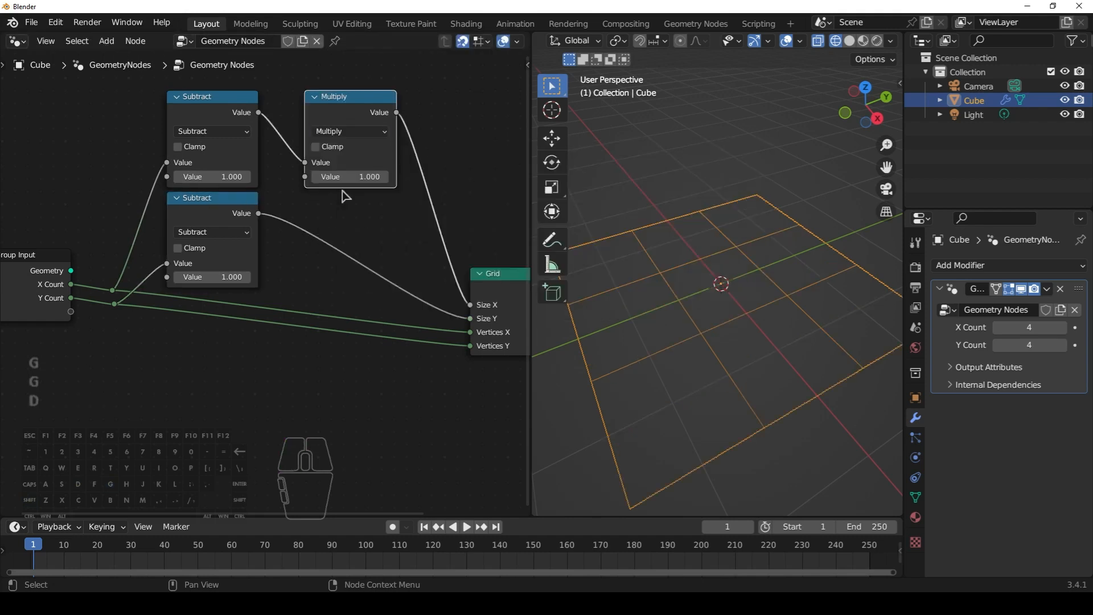
pyautogui.hotkey('shift', 'd')
pyautogui.click(348, 199)
# Create two new group inputs by connecting the Group Input's empty socket to the second value of each Multiply node.
pyautogui.moveTo(54, 321); pyautogui.dragTo(84, 314, button='middle')
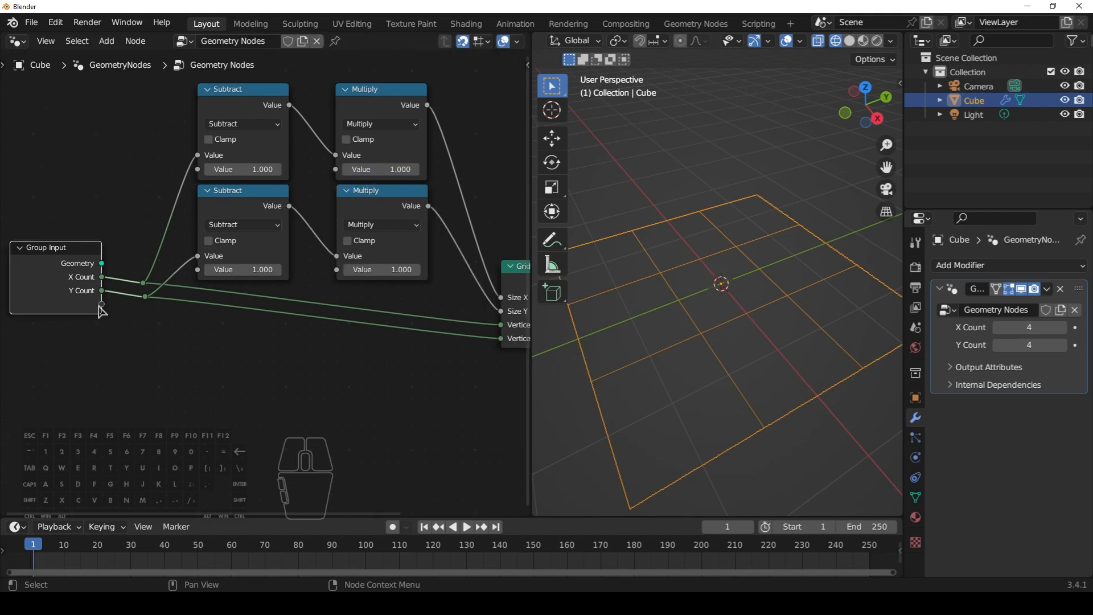
pyautogui.moveTo(101, 311); pyautogui.dragTo(336, 169)
pyautogui.moveTo(103, 317); pyautogui.dragTo(338, 277)
# Rename the two new Value group inputs to X Spacing and Y Spacing.
pyautogui.press('n')
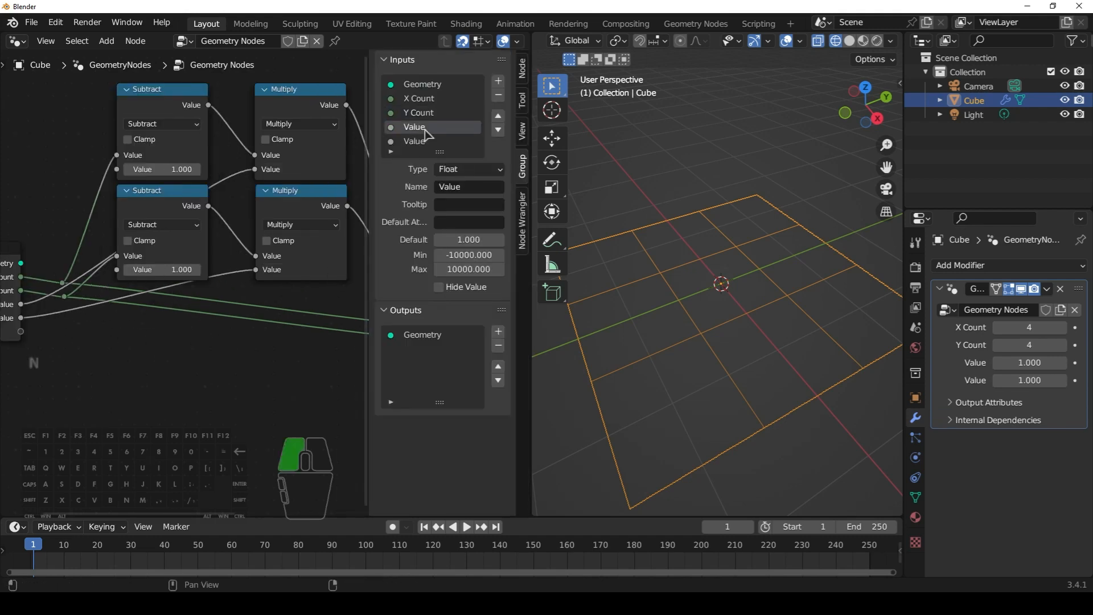
pyautogui.click(454, 188)
pyautogui.write('X Spacing')
pyautogui.press('Return')
pyautogui.click(414, 142)
pyautogui.click(466, 189)
pyautogui.write('Y Spacing')
pyautogui.press('Return')
# Try other grid counts, return X Count and Y Count to 4, and set X Spacing and Y Spacing to 2.
pyautogui.click(1064, 329)
pyautogui.click(1063, 345)
pyautogui.moveTo(1023, 327); pyautogui.dragTo(1016, 346)
pyautogui.moveTo(1028, 364); pyautogui.dragTo(1027, 378)
pyautogui.write('2')
pyautogui.press('Return')
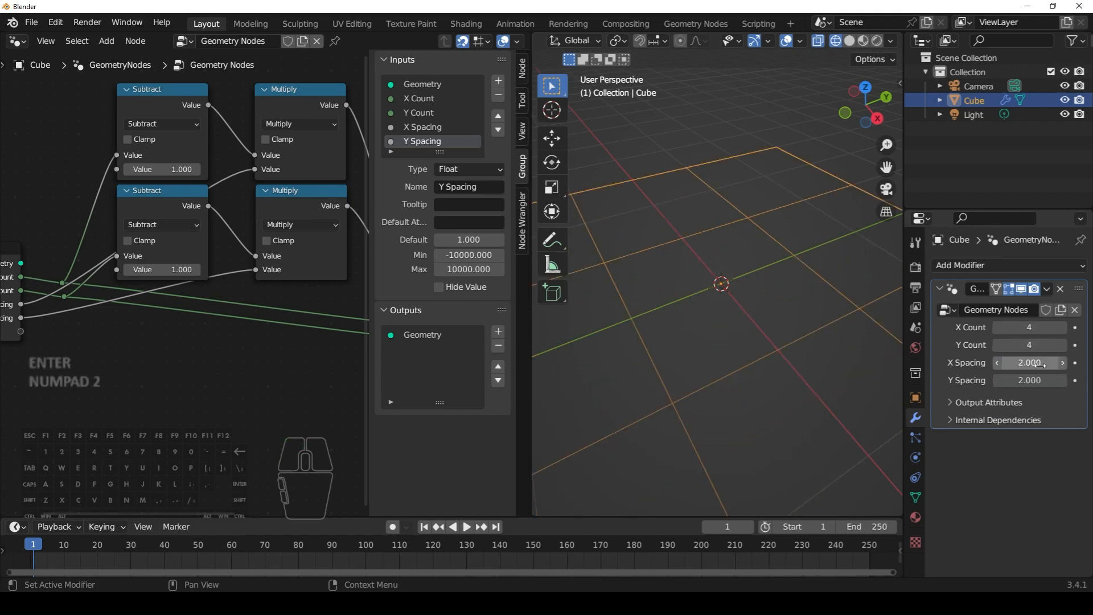
pyautogui.moveTo(749, 305); pyautogui.dragTo(760, 283, button='middle')
pyautogui.scroll(-4, 746, 300)
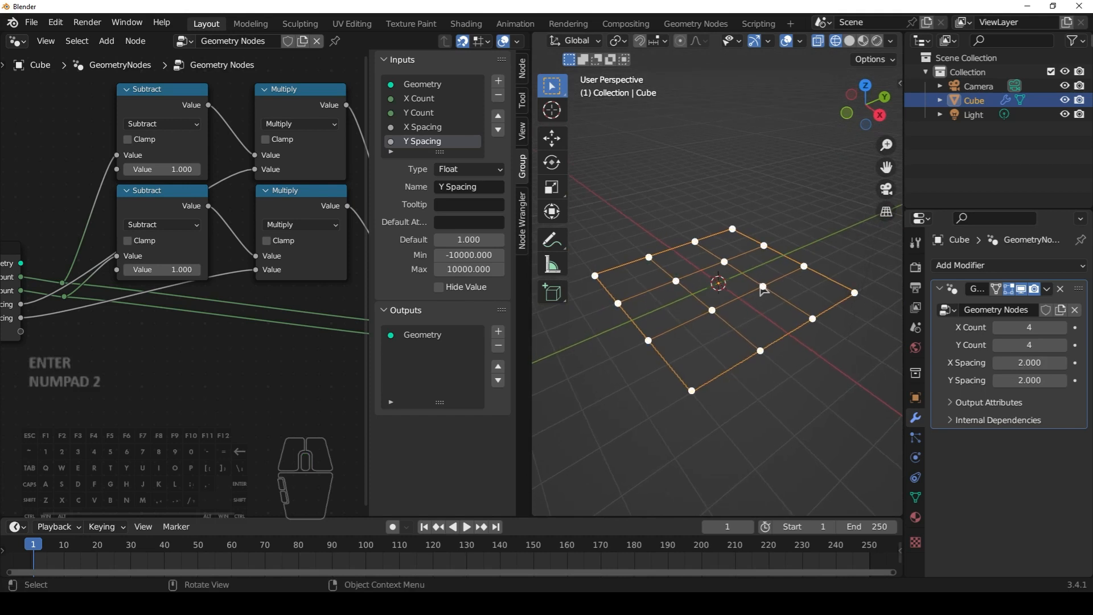
# Enlarge the node editor and insert a Mesh to Points node between the Grid and Group Output nodes.
pyautogui.hotkey('ctrl', 'space')
pyautogui.hotkey('shift', 'a')
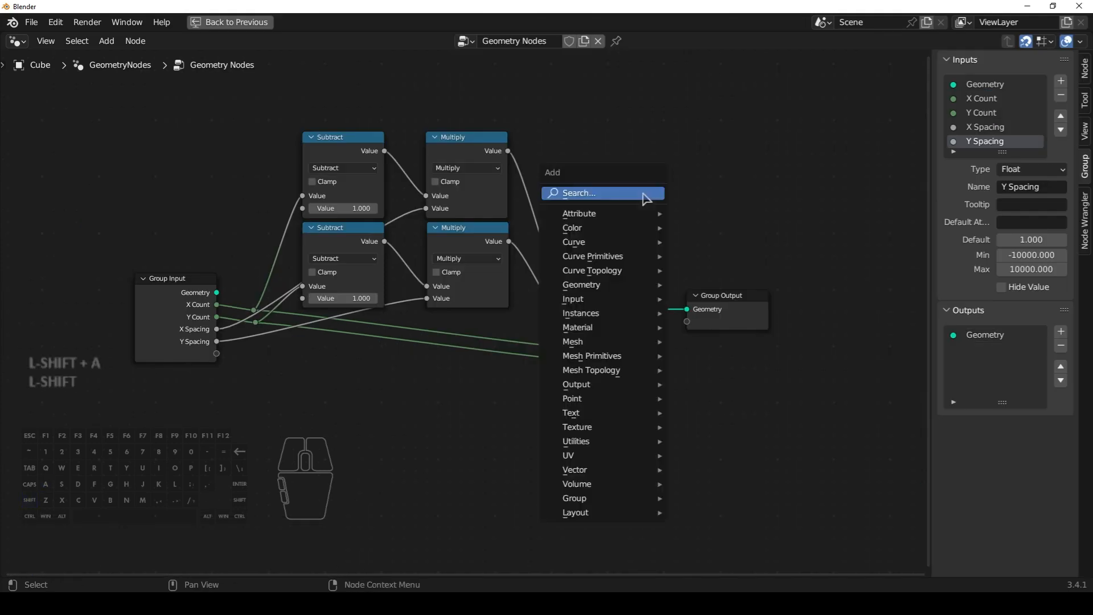
pyautogui.click(645, 195)
pyautogui.write('mesh to poin')
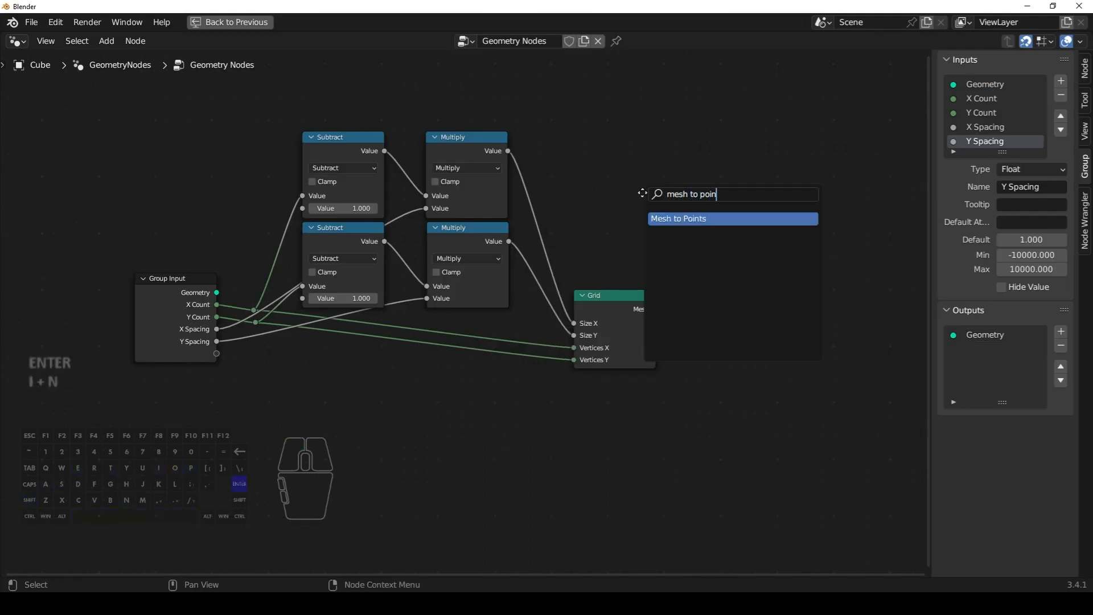
pyautogui.press('Return')
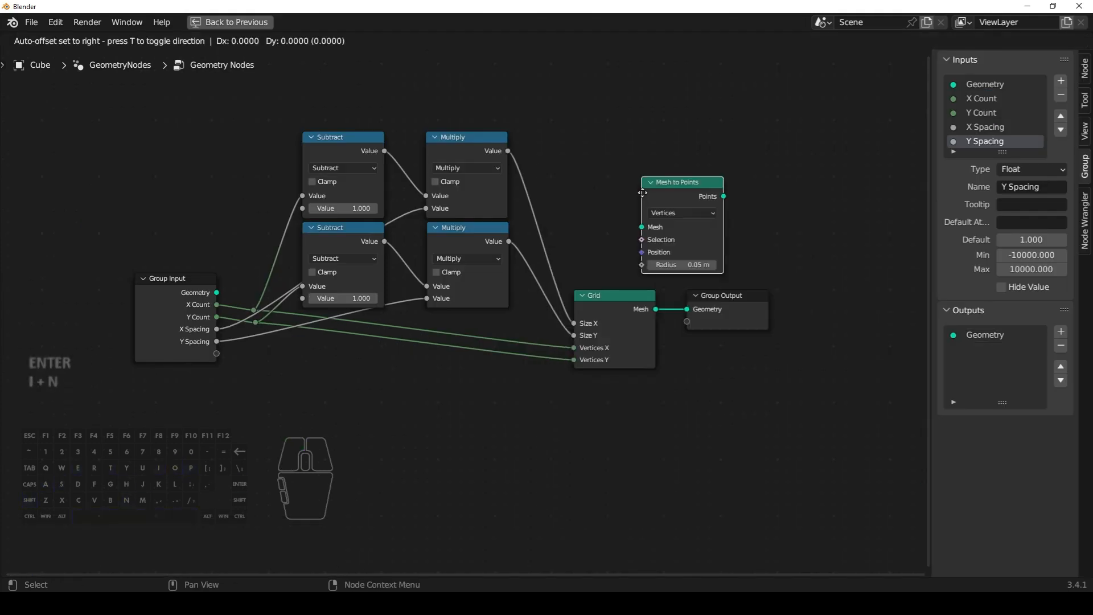
pyautogui.click(704, 295)
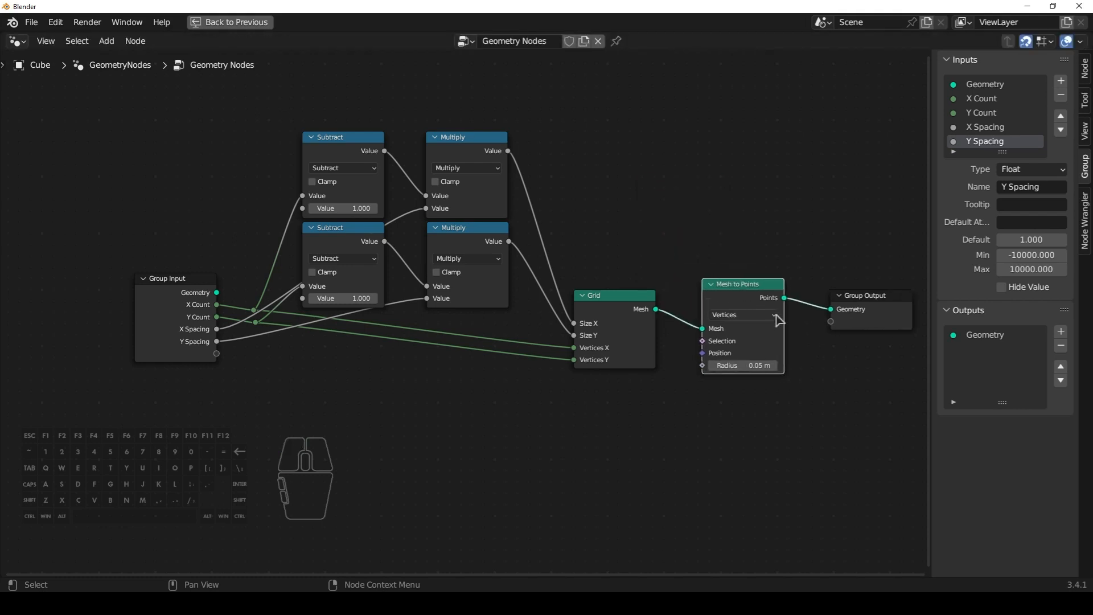
# Restore the full layout and set the modifier's X Count and Y Count to 5.
pyautogui.hotkey('ctrl', 'space')
pyautogui.click(1062, 328)
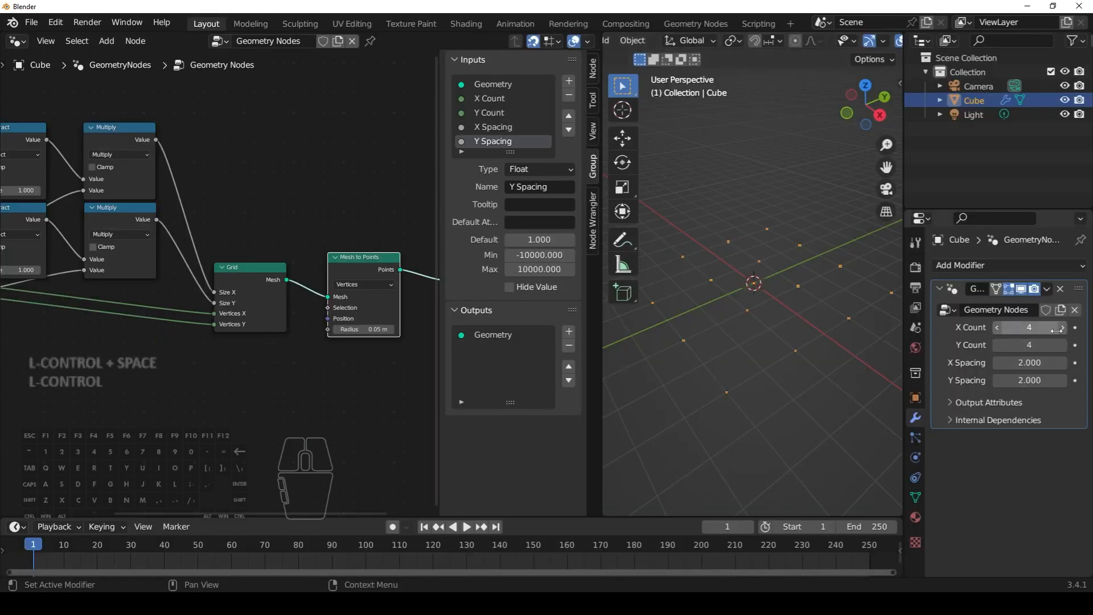
pyautogui.click(1063, 344)
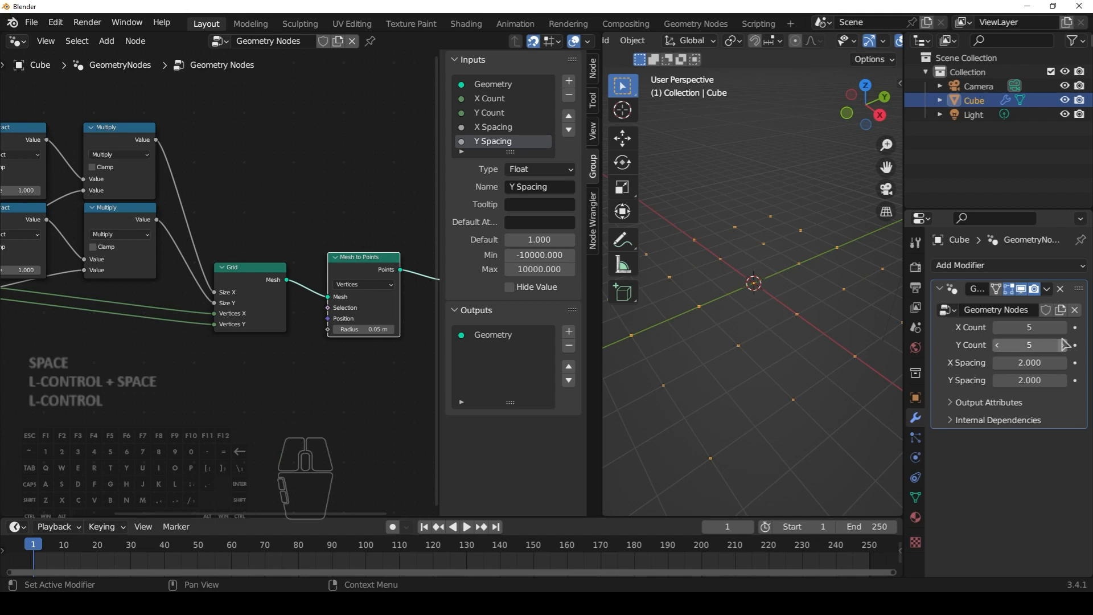
pyautogui.moveTo(820, 364)
pyautogui.mouseDown(button='middle')
pyautogui.moveTo(749, 361)
pyautogui.moveTo(833, 361)
pyautogui.mouseUp(button='middle')
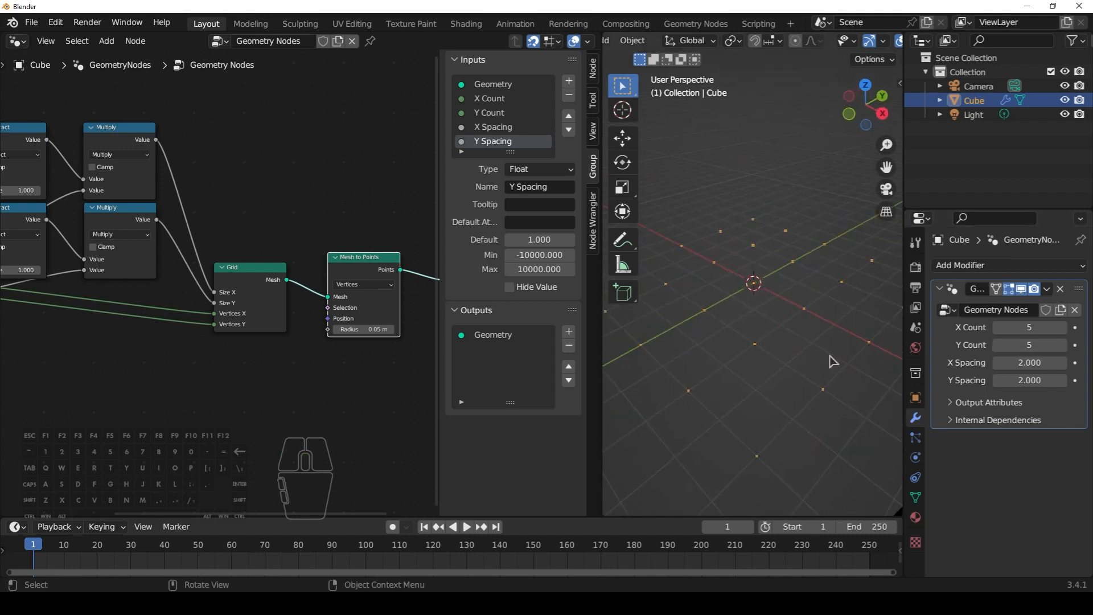
# Enlarge the node editor and group all nodes between Group Input and Group Output into one node group.
pyautogui.hotkey('ctrl', 'space')
pyautogui.moveTo(402, 336); pyautogui.dragTo(528, 376, button='middle')
pyautogui.scroll(1, 528, 376)
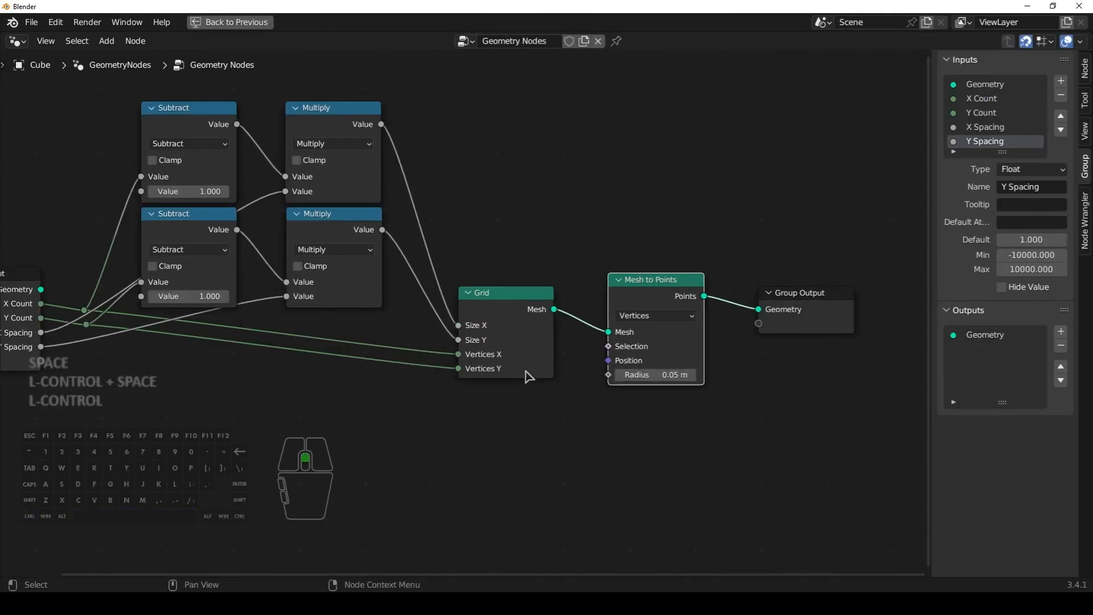
pyautogui.scroll(-1, 528, 376)
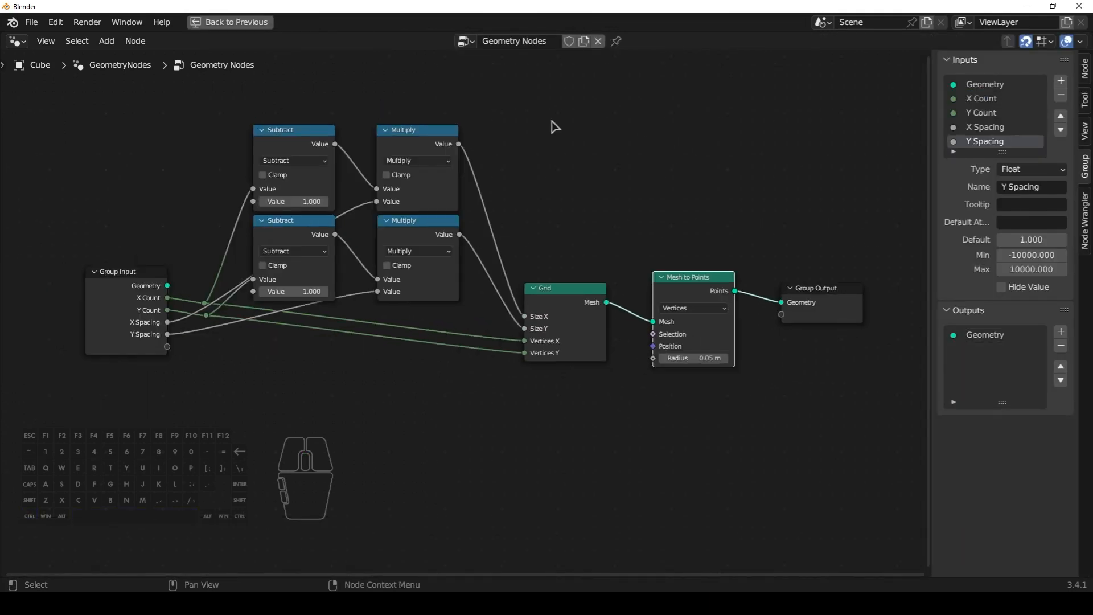
pyautogui.moveTo(180, 88); pyautogui.dragTo(744, 477)
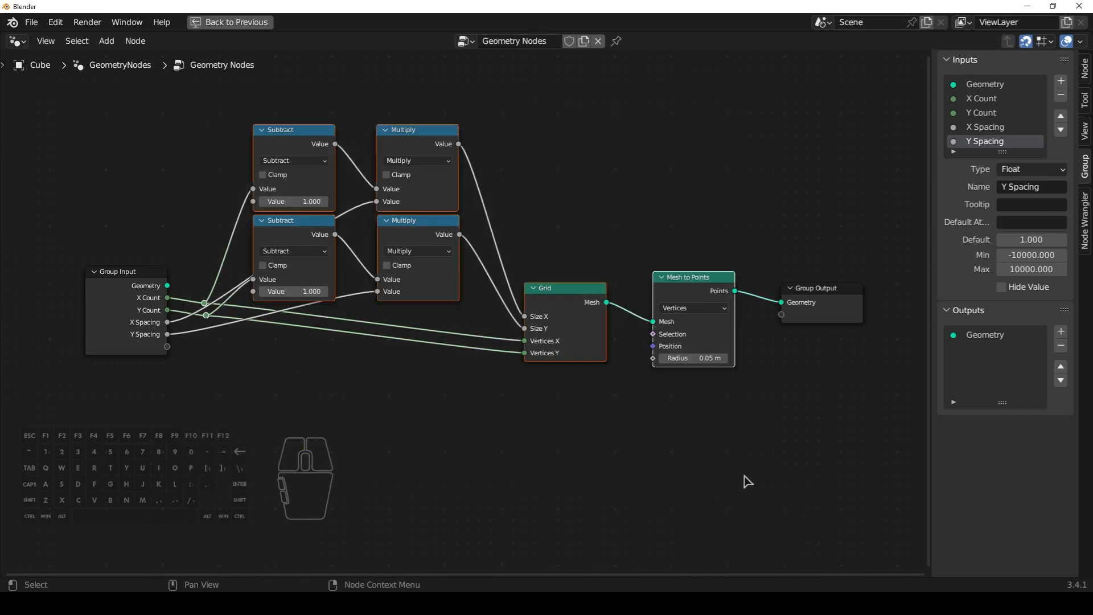
pyautogui.press('ctrl')
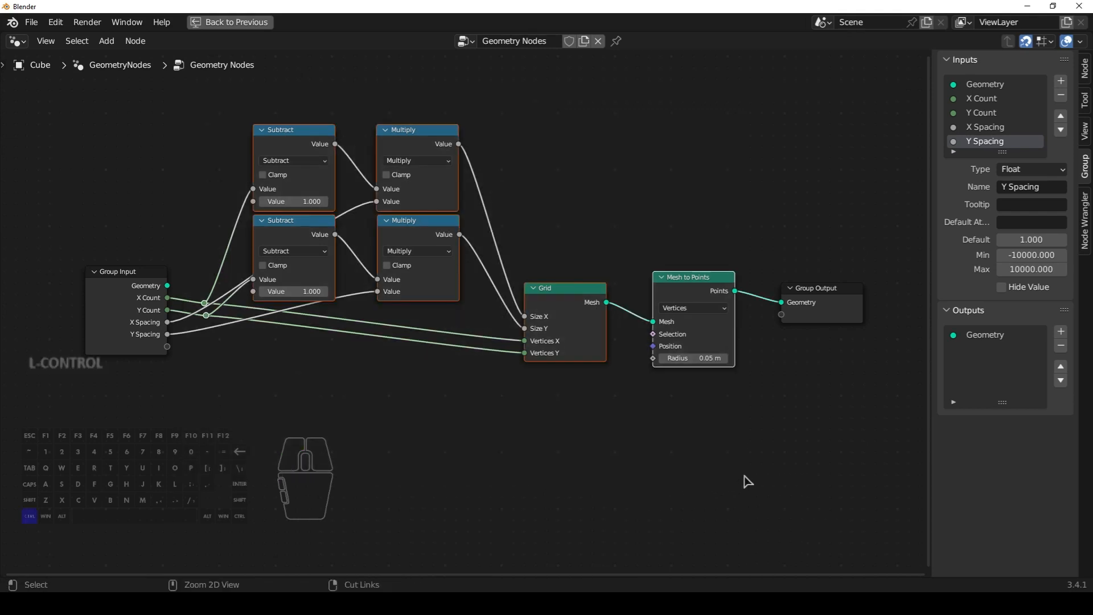
pyautogui.hotkey('ctrl', 'g')
pyautogui.click(272, 461)
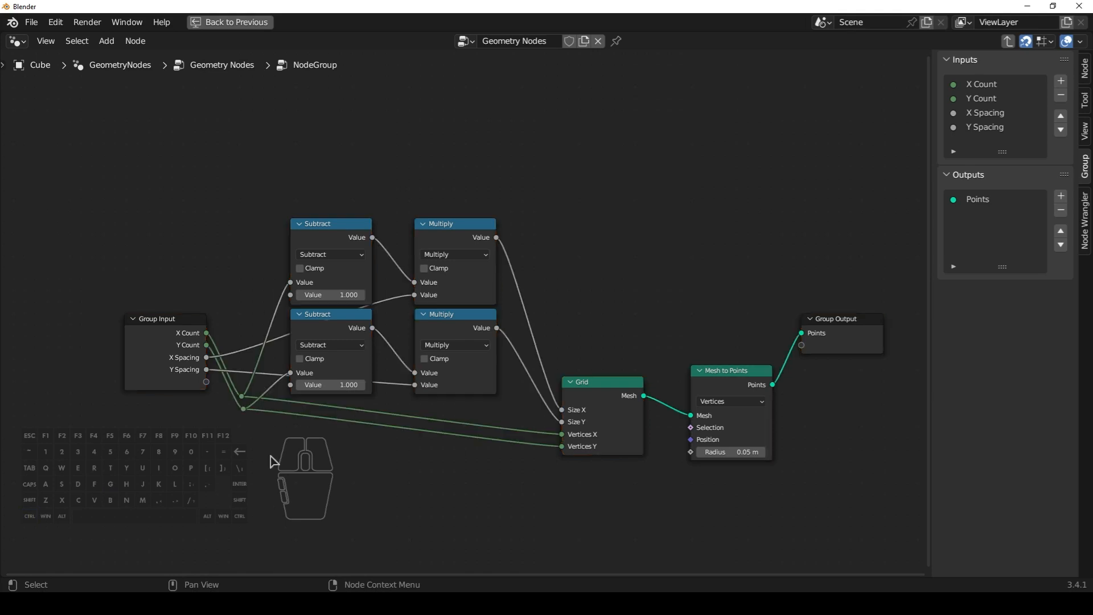
# Exit the node group and rename it Point Grid.
pyautogui.press('Tab')
pyautogui.scroll(3, 370, 323)
pyautogui.doubleClick(472, 257)
pyautogui.write('Stev')
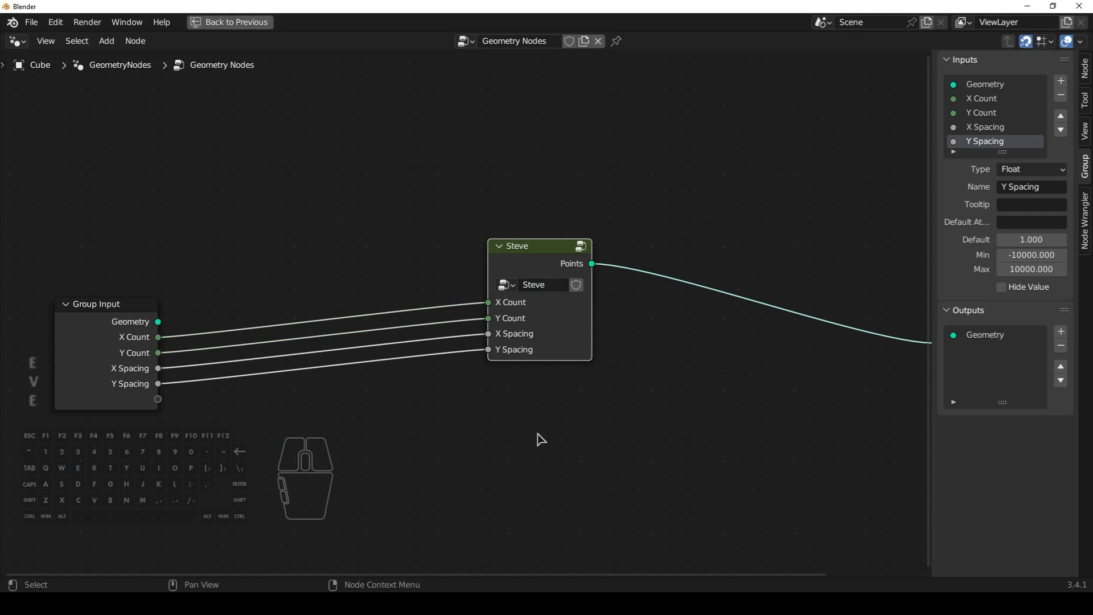
pyautogui.write('e')
pyautogui.hotkey('ctrl', 'a')
pyautogui.write('Point Grid')
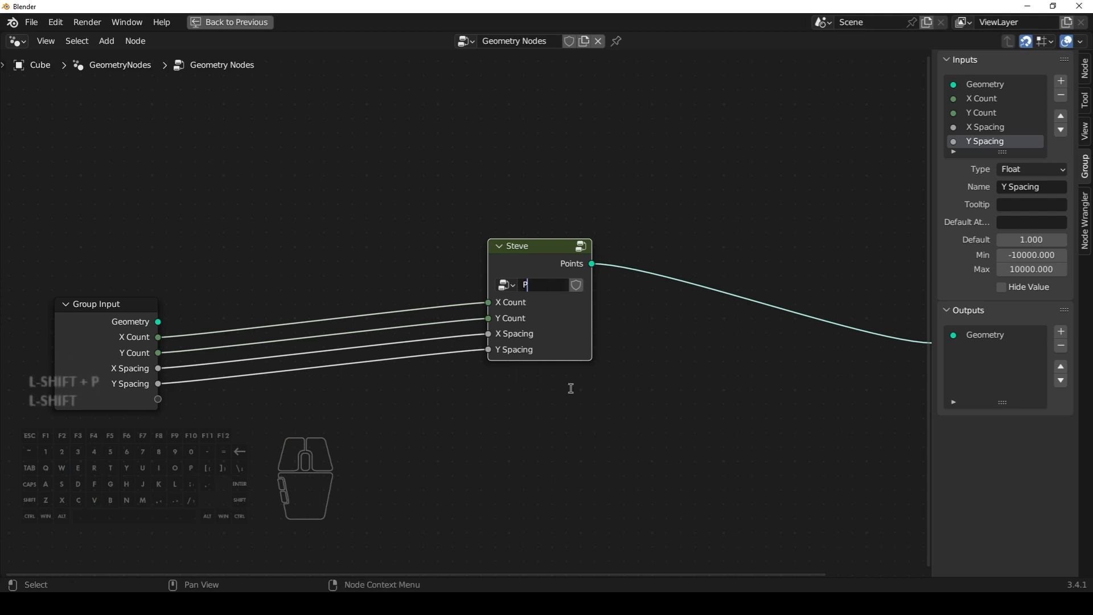
pyautogui.press('Return')
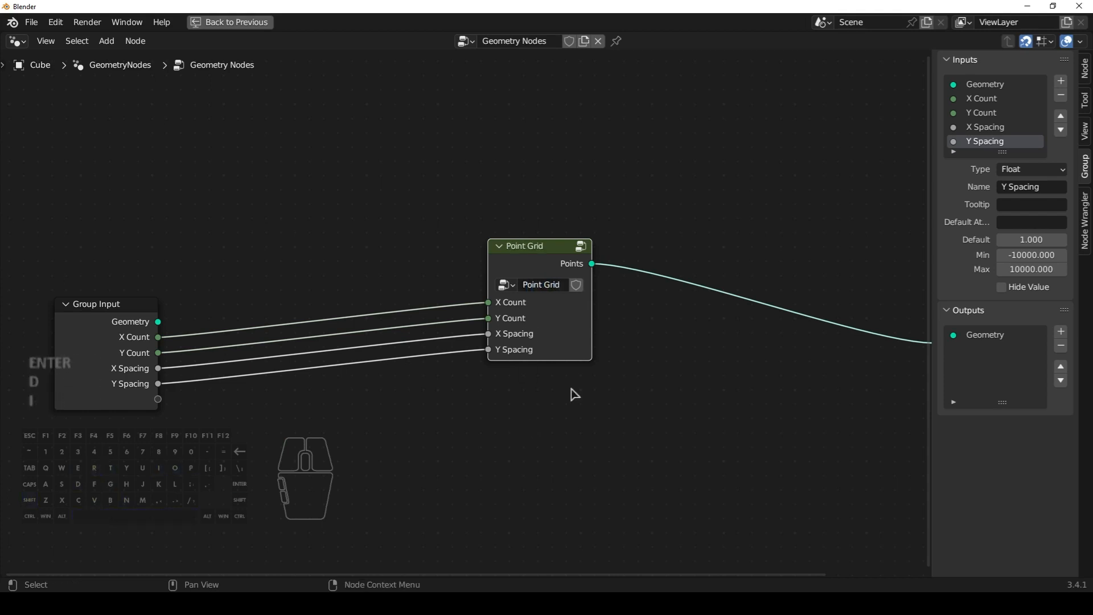
# Move the Group Input and Group Output nodes close to either side of the Point Grid node.
pyautogui.moveTo(73, 354); pyautogui.dragTo(368, 303)
pyautogui.moveTo(567, 368); pyautogui.dragTo(255, 356, button='middle')
pyautogui.moveTo(651, 350); pyautogui.dragTo(376, 257)
pyautogui.moveTo(403, 302); pyautogui.dragTo(563, 305, button='middle')
pyautogui.moveTo(492, 337); pyautogui.dragTo(572, 343, button='middle')
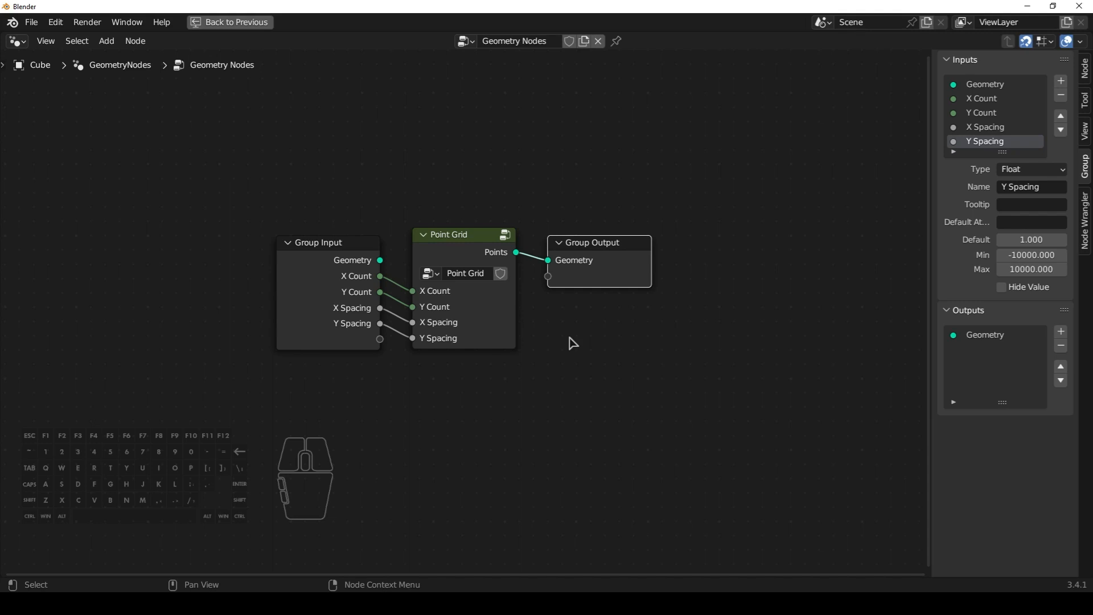
# Restore the full layout and add an Instance on Points node beside the Point Grid node.
pyautogui.hotkey('ctrl', 'space')
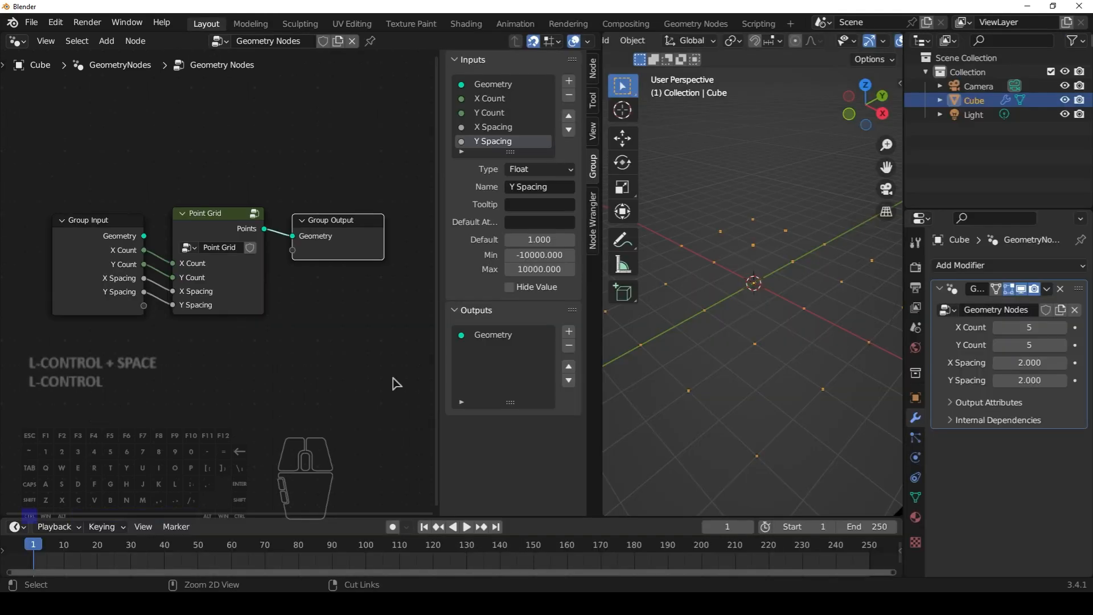
pyautogui.press('space')
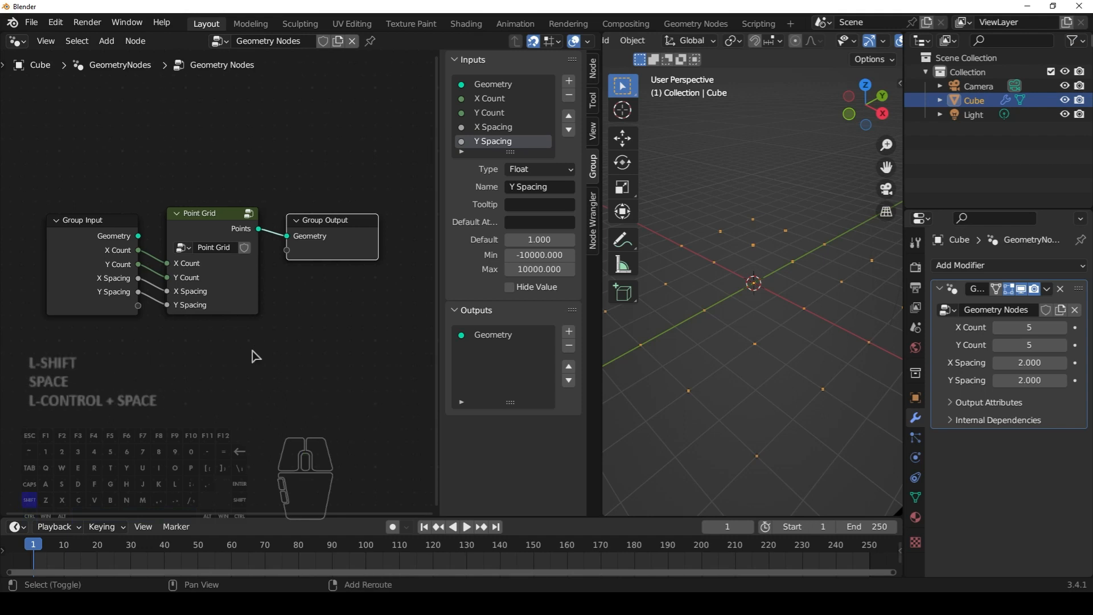
pyautogui.hotkey('shift', 'a')
pyautogui.click(200, 255)
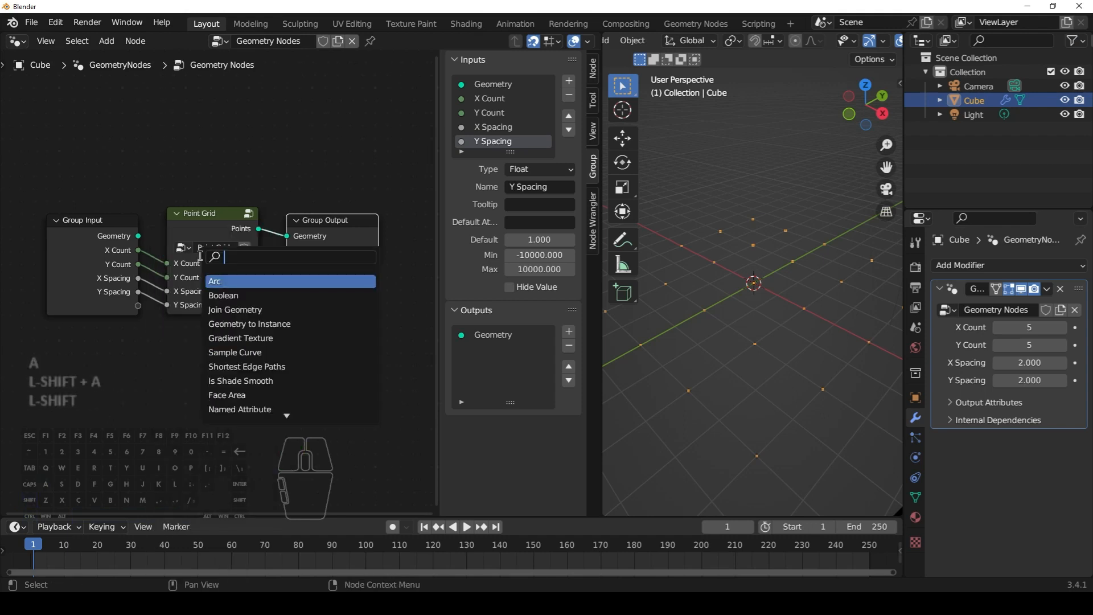
pyautogui.write('instance on po')
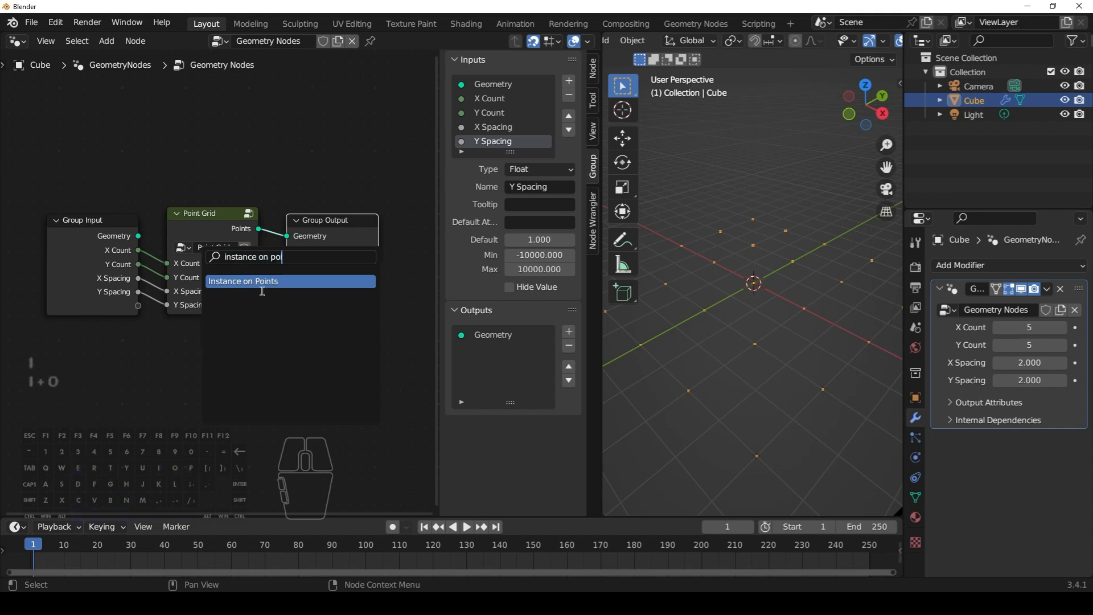
pyautogui.press('Return')
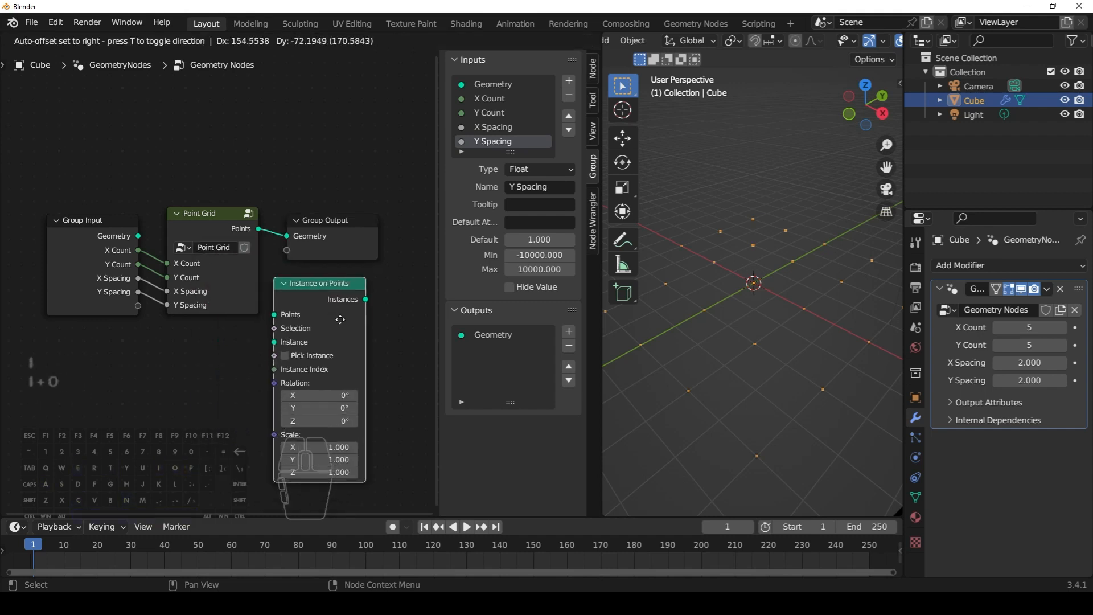
pyautogui.click(340, 319)
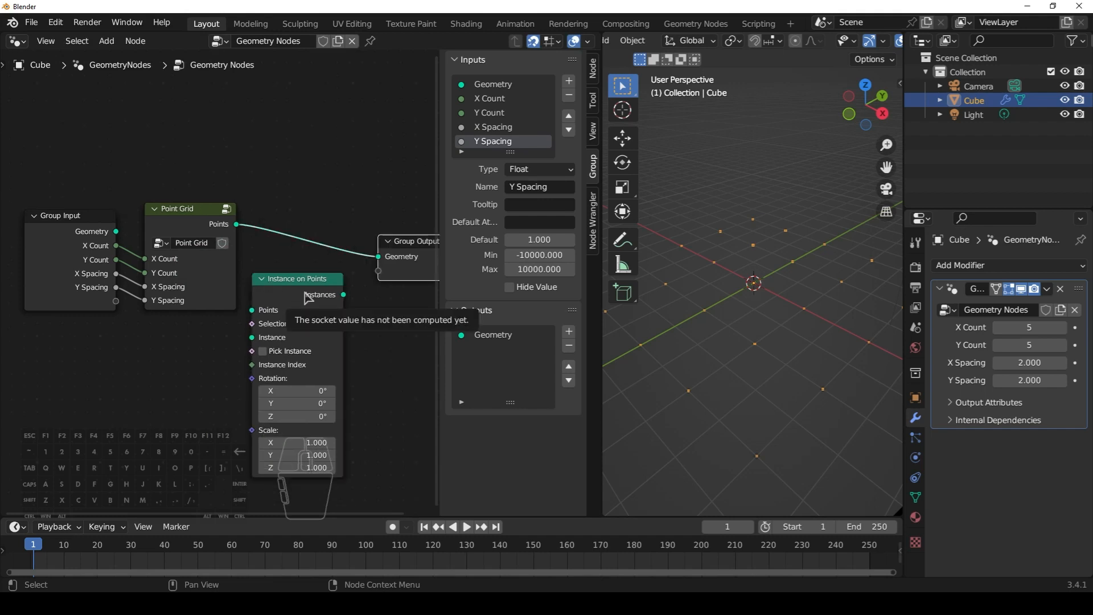
# Insert the Instance on Points node between Point Grid and Group Output and align all four nodes in a row.
pyautogui.moveTo(308, 297); pyautogui.dragTo(288, 243)
pyautogui.moveTo(421, 259); pyautogui.dragTo(365, 221)
pyautogui.moveTo(161, 232); pyautogui.dragTo(167, 226)
pyautogui.moveTo(65, 241); pyautogui.dragTo(65, 228)
# Connect the Group Input's Geometry output to the Instance input of the Instance on Points node.
pyautogui.click(151, 320)
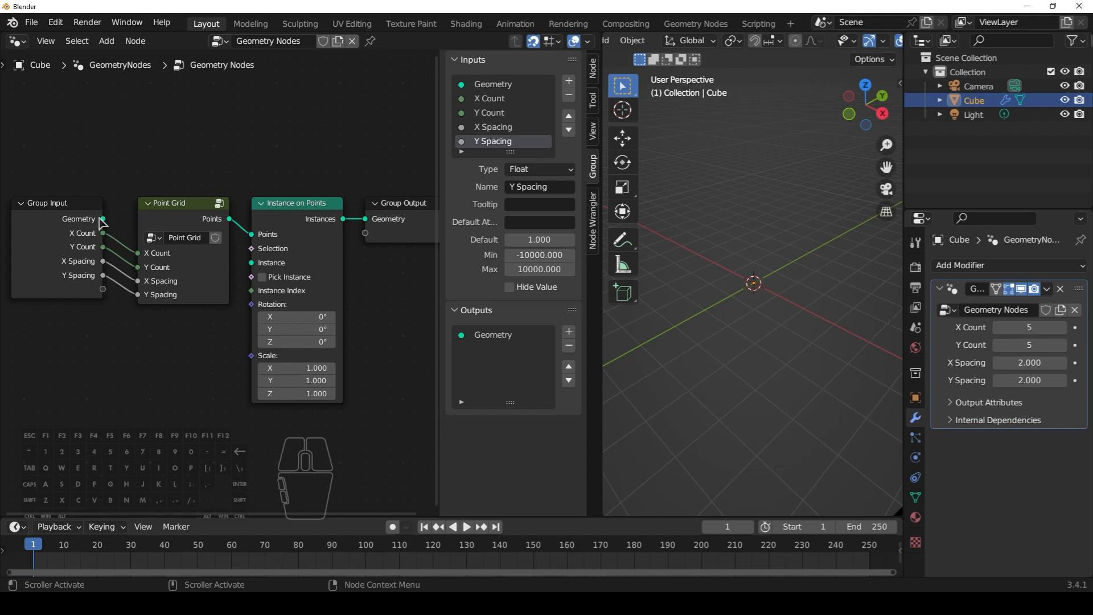
pyautogui.moveTo(104, 220); pyautogui.dragTo(252, 263)
pyautogui.moveTo(254, 267)
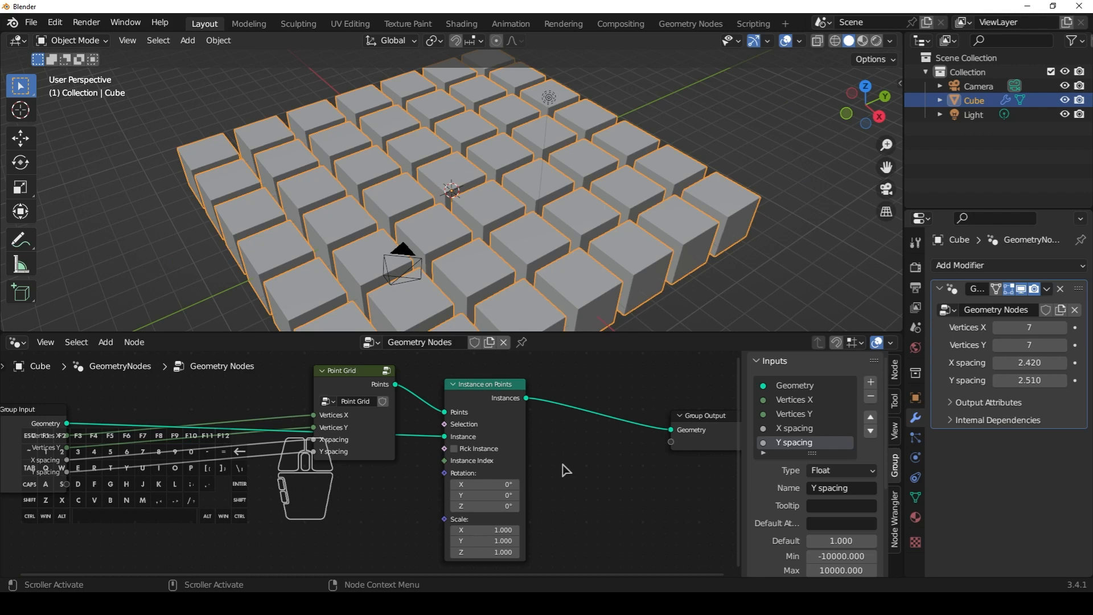
# Try editing the rotation and scale values of the Instance on Points node and undo the edit.
pyautogui.moveTo(484, 483); pyautogui.dragTo(476, 551)
pyautogui.hotkey('ctrl', 'z')
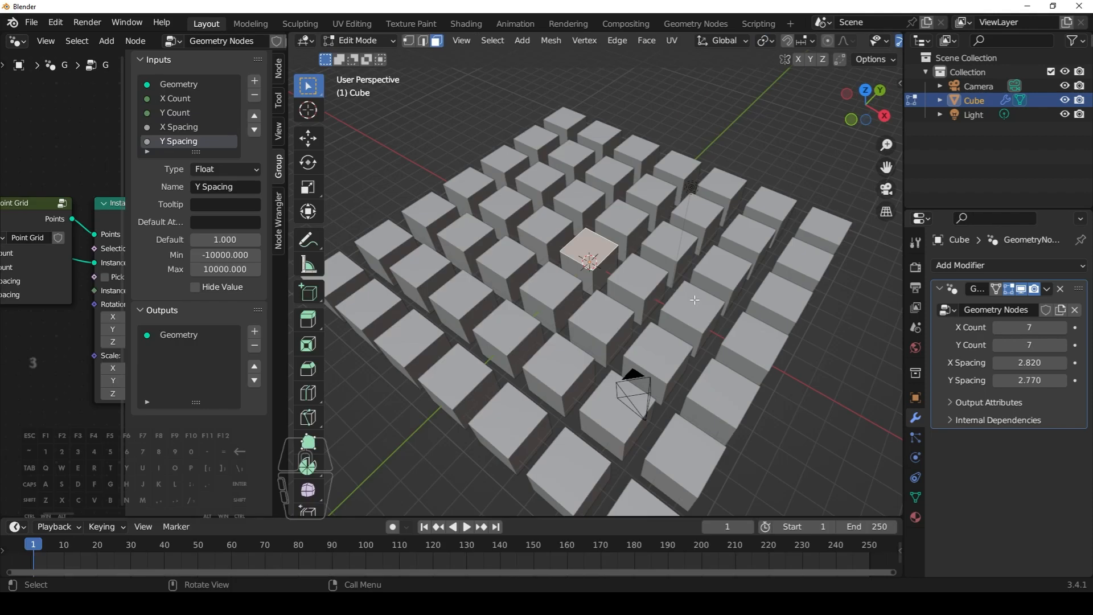
# Inset the cube's top face and extrude the inner face upward into a narrow column.
pyautogui.press('i')
pyautogui.click(686, 293)
pyautogui.press('e')
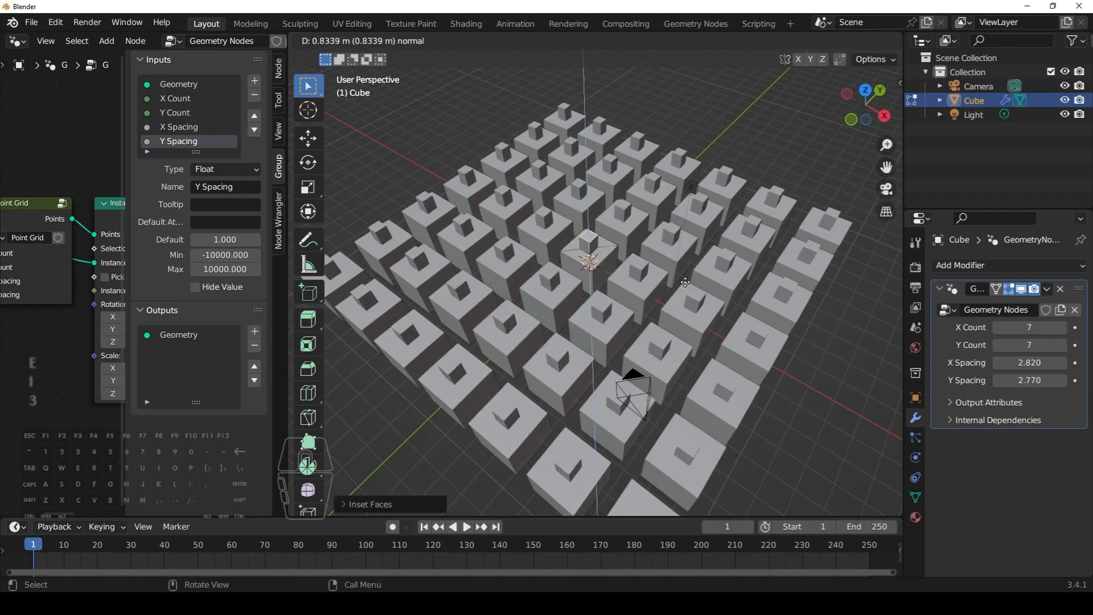
pyautogui.click(686, 273)
# Form a wider block cap on the column by extruding its top face in place, scaling it up and extruding it upward.
pyautogui.press('e')
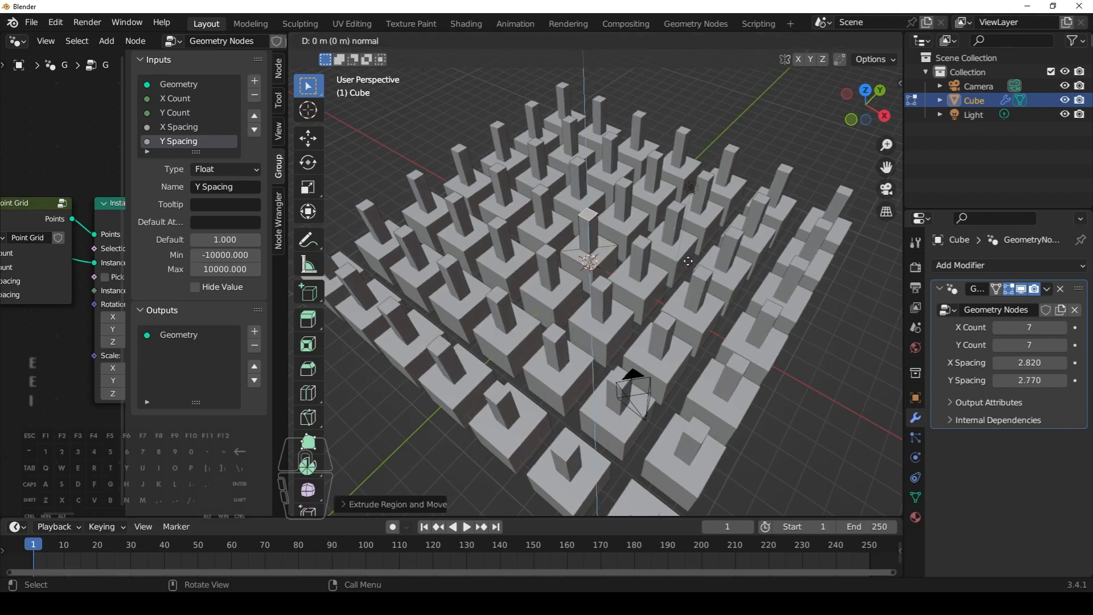
pyautogui.click(691, 268)
pyautogui.press('s')
pyautogui.click(703, 268)
pyautogui.press('e')
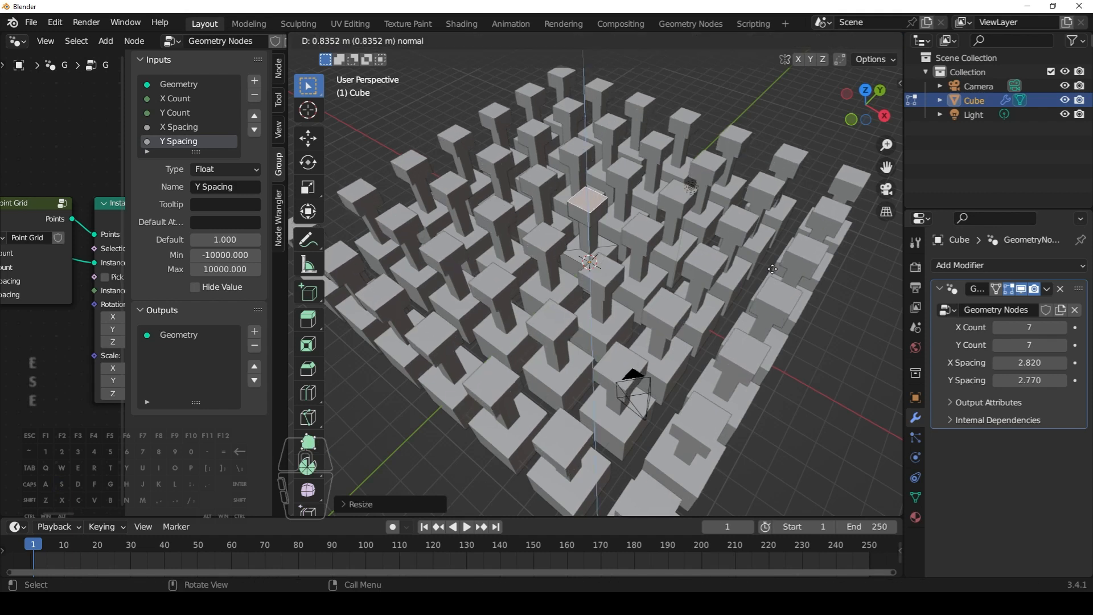
pyautogui.click(700, 281)
pyautogui.moveTo(700, 281); pyautogui.dragTo(717, 268, button='middle')
# Save the Blender file as Instance Grid in the Geometry nodes tutorial folder.
pyautogui.hotkey('ctrl', 's')
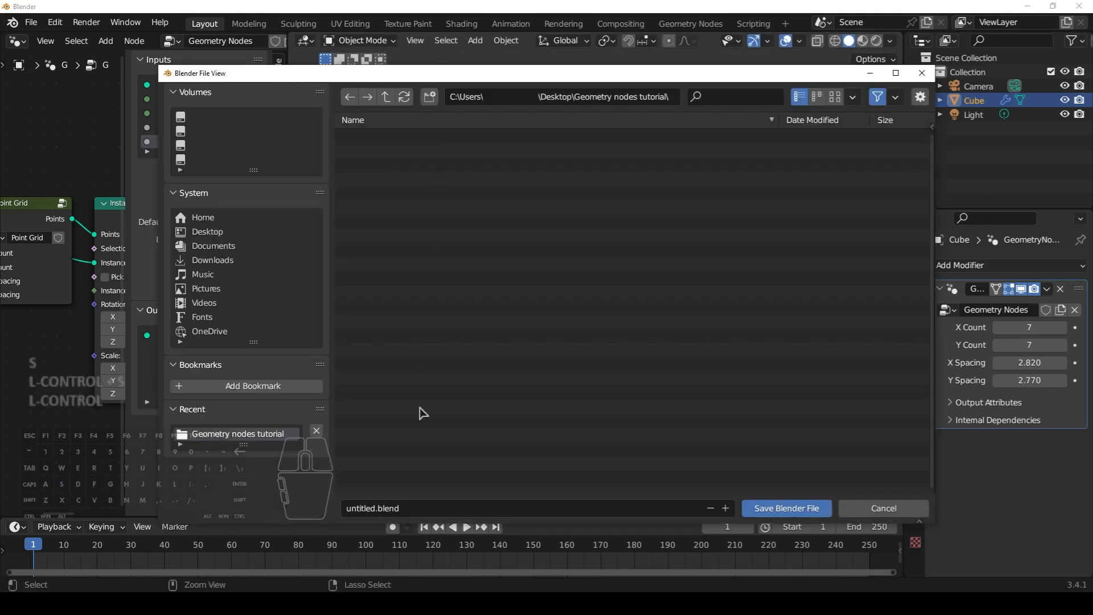
pyautogui.click(411, 508)
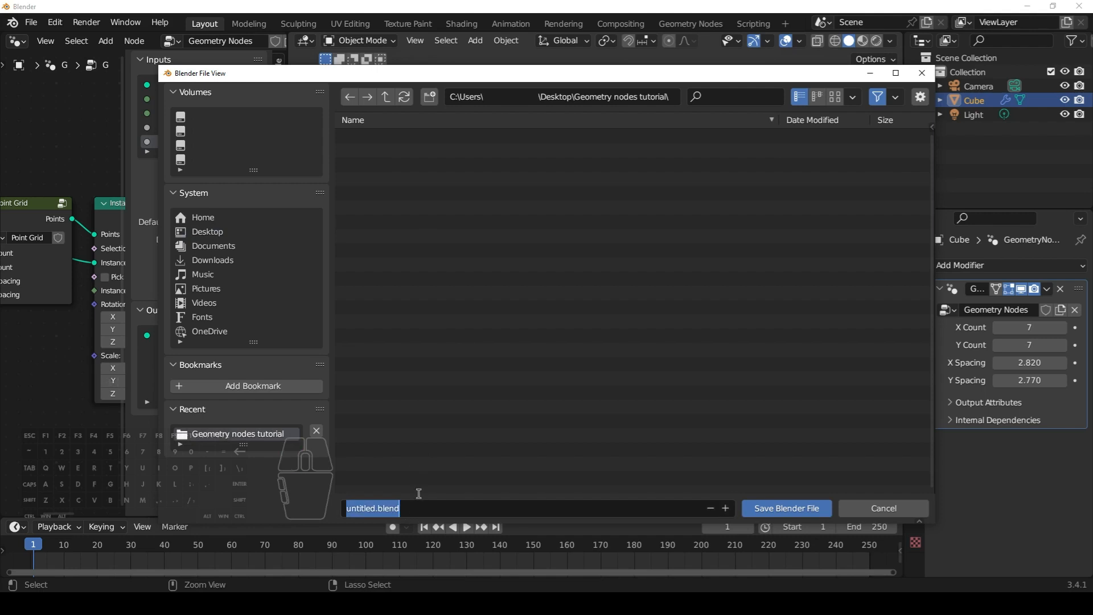
pyautogui.write('Instance ')
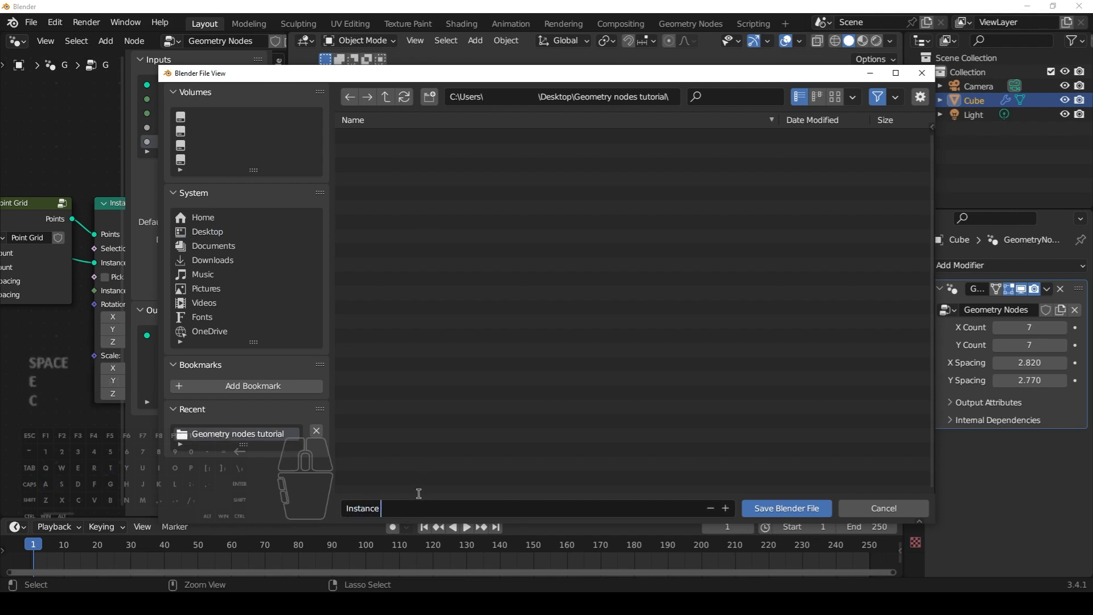
pyautogui.write('Grid')
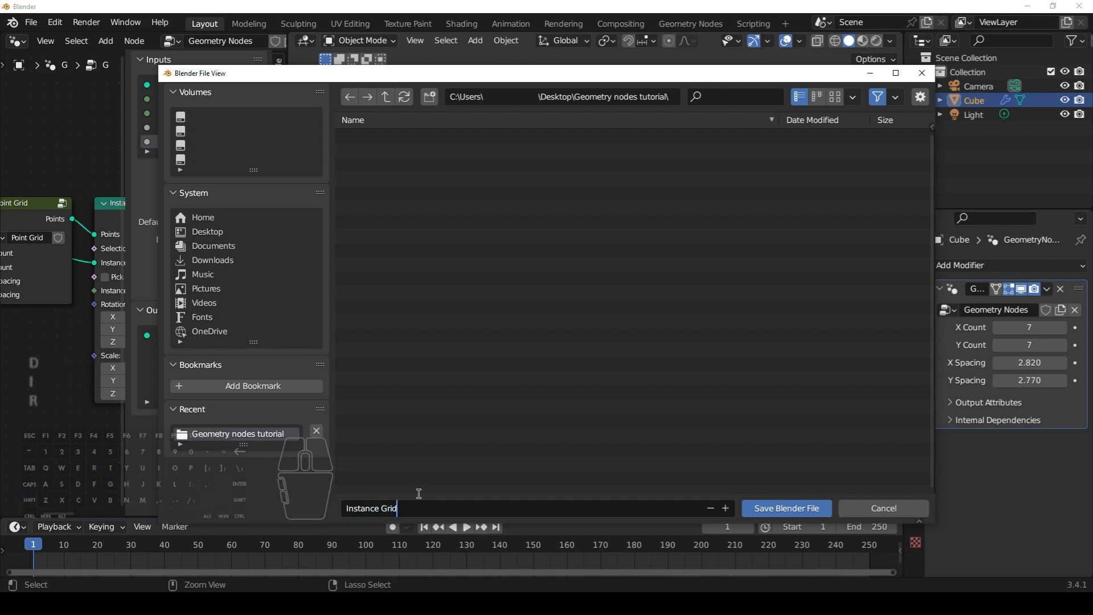